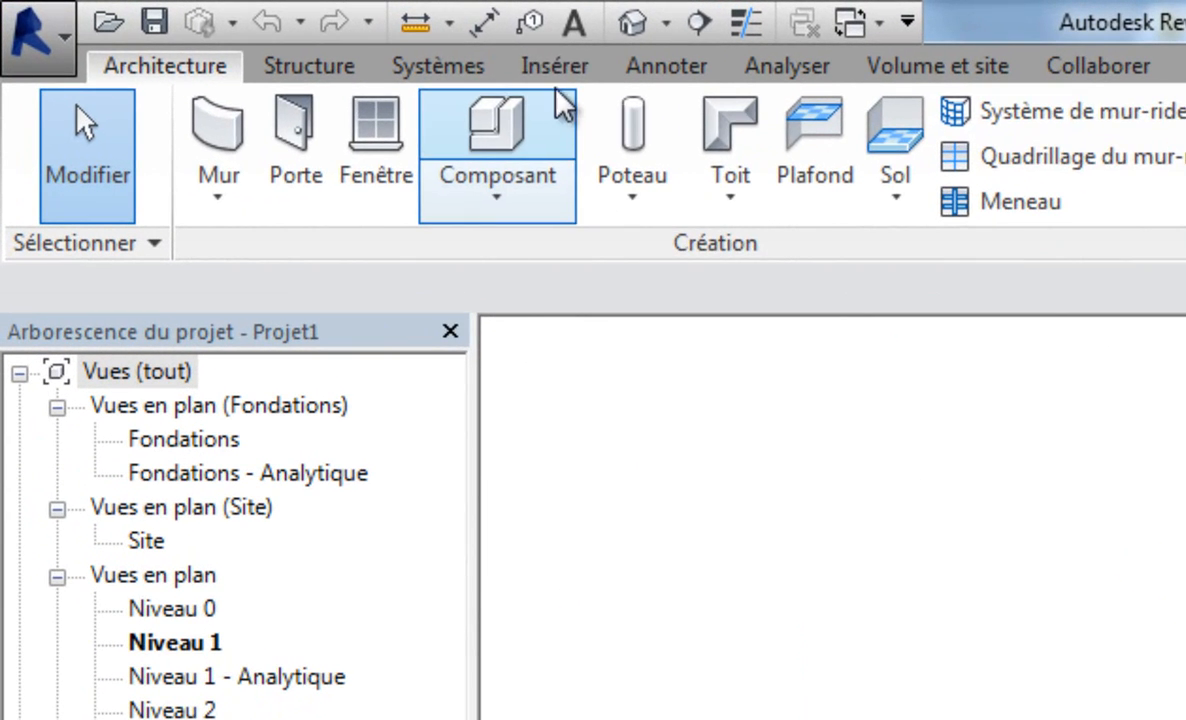
Link the point cloud file Bureau Autodesk.rcp into the project with automatic centre-to-centre positioning.
{"action": "left_click", "coordinate": [207, 25]}
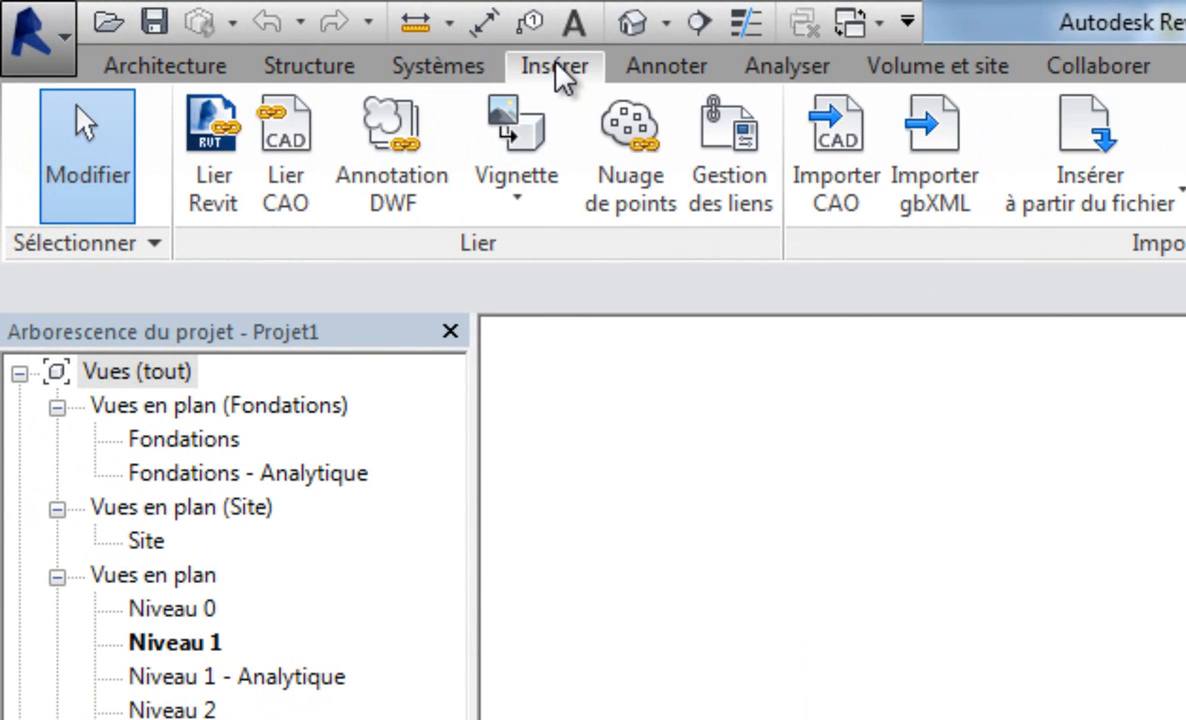
{"action": "left_click", "coordinate": [633, 155]}
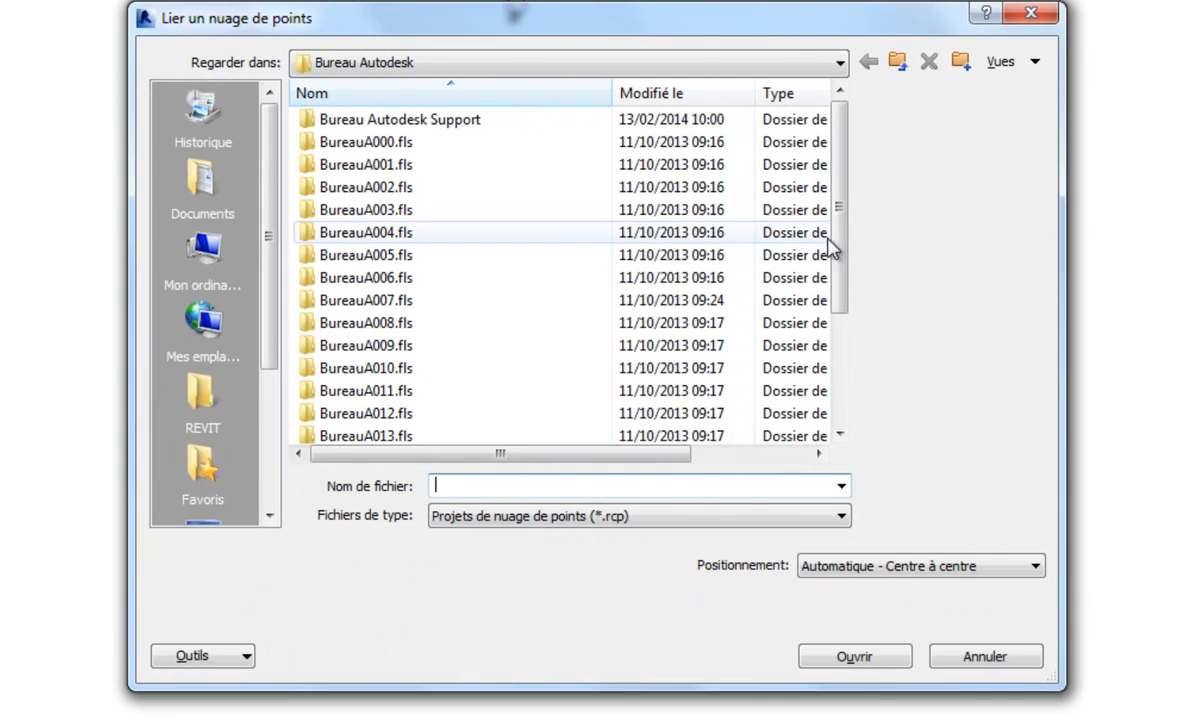
{"action": "left_click_drag", "start_coordinate": [850, 204], "coordinate": [855, 376]}
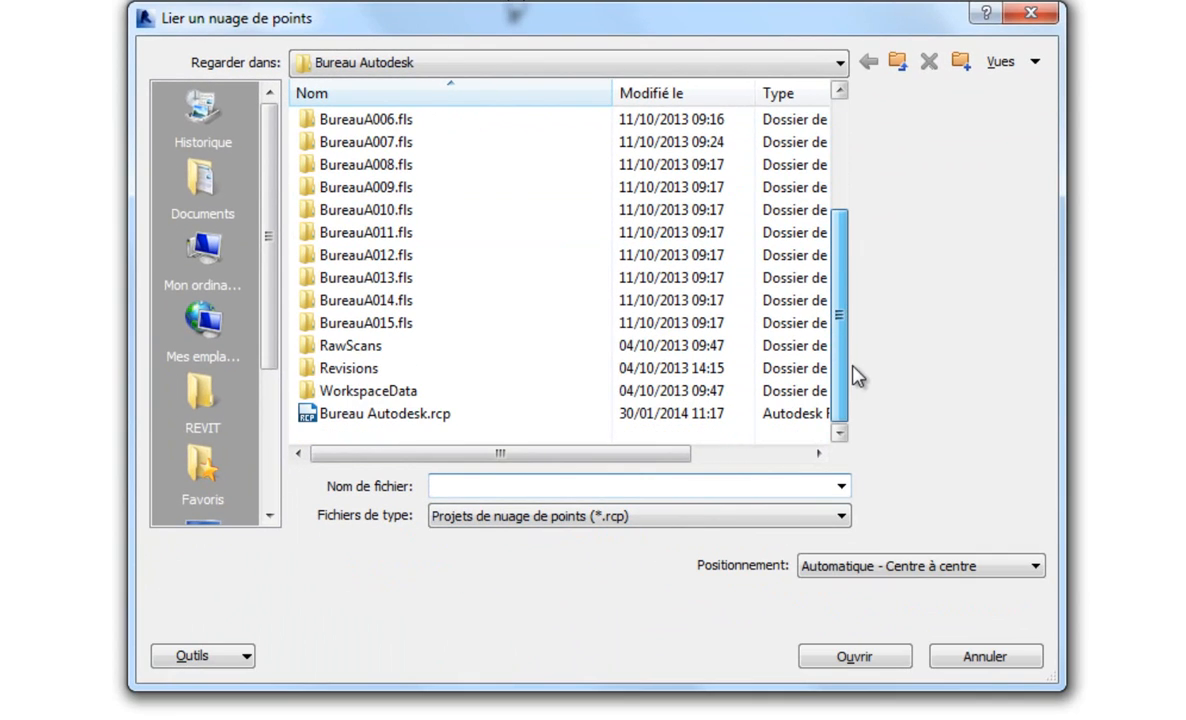
{"action": "left_click", "coordinate": [446, 416]}
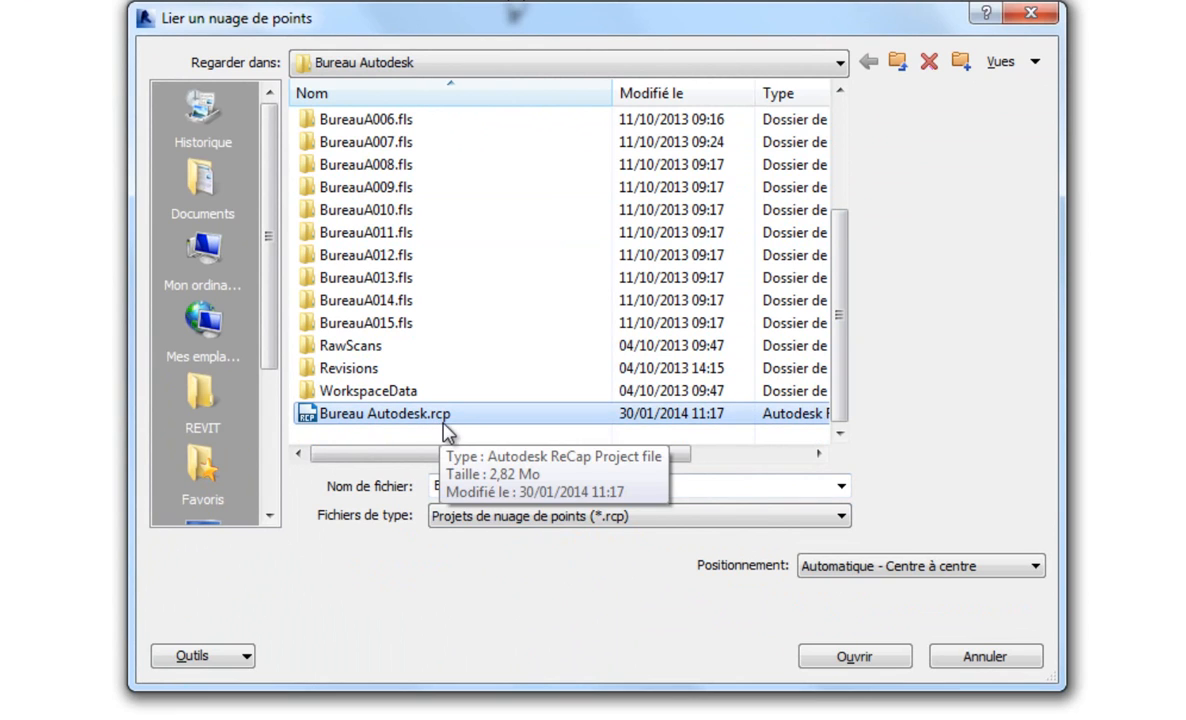
{"action": "left_click", "coordinate": [592, 517]}
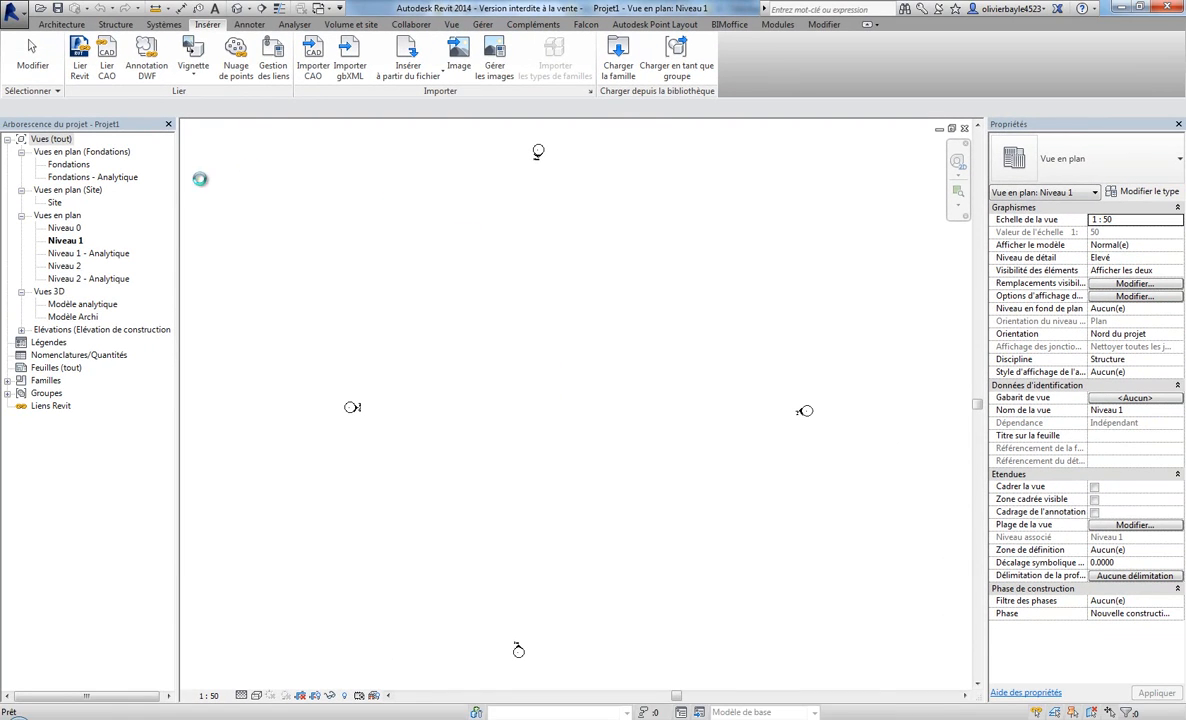
Open the Modèle Archi 3D view and examine the linked point cloud.
{"action": "double_click", "coordinate": [75, 317]}
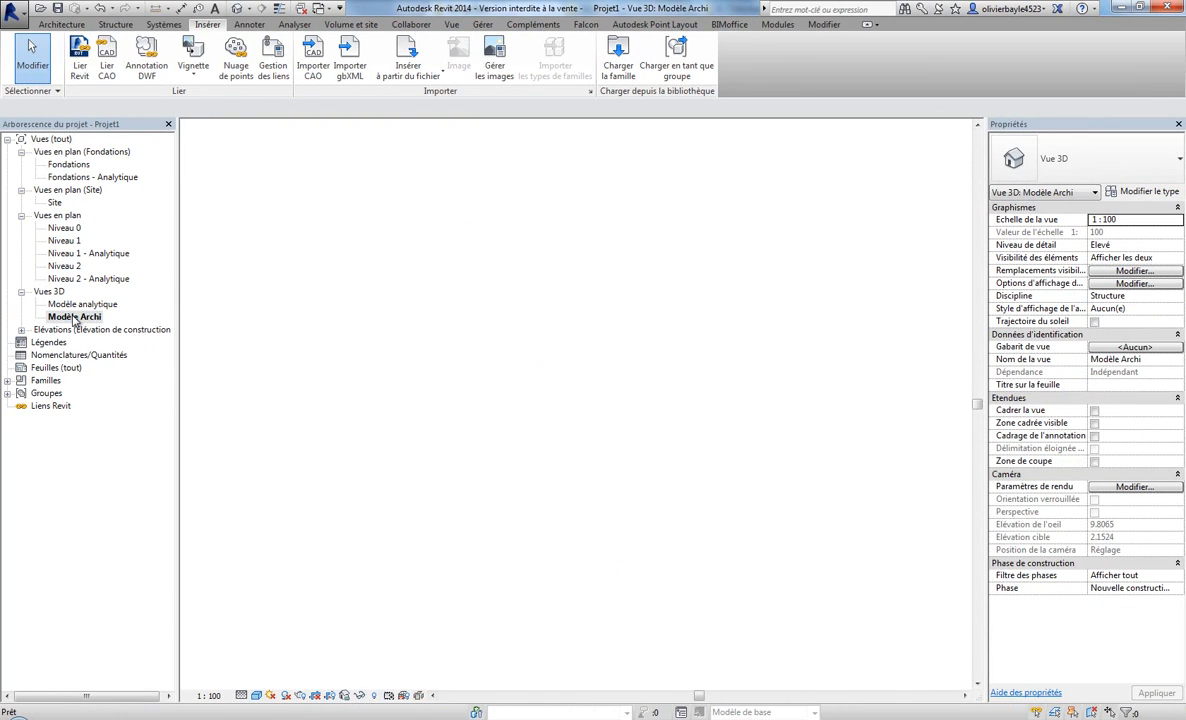
{"action": "middle_click_drag", "start_coordinate": [603, 314], "coordinate": [580, 519]}
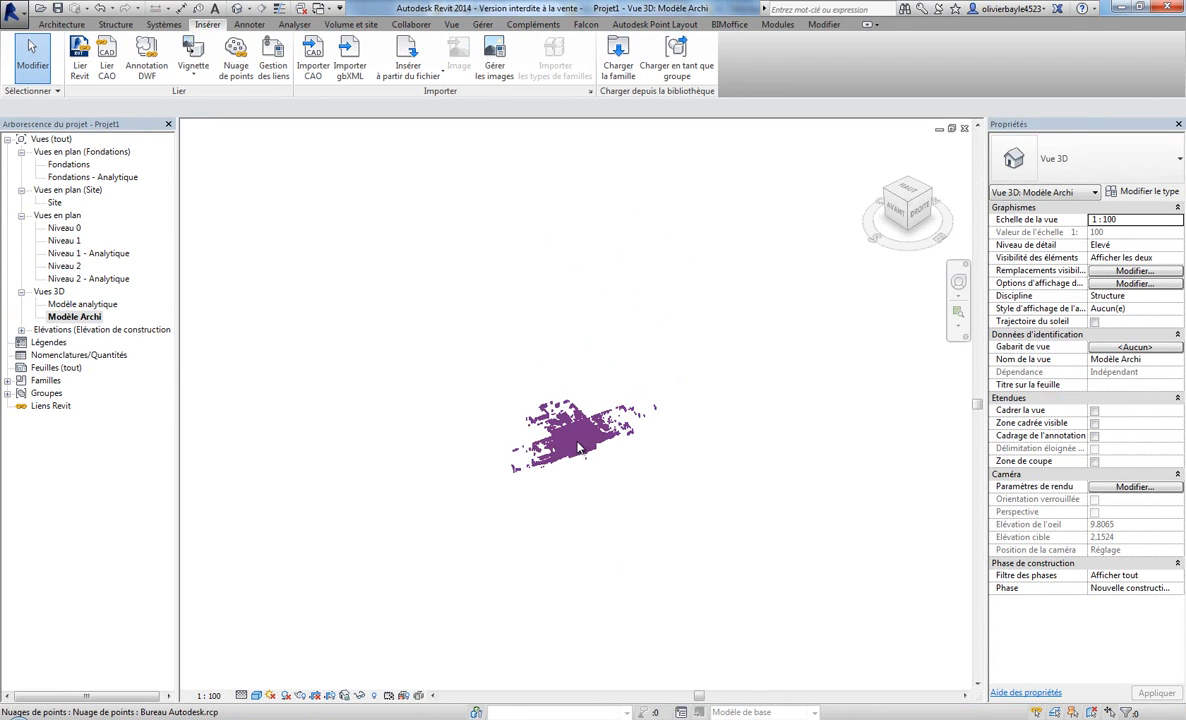
{"action": "scroll", "coordinate": [563, 440], "scroll_direction": "up", "scroll_amount": 5}
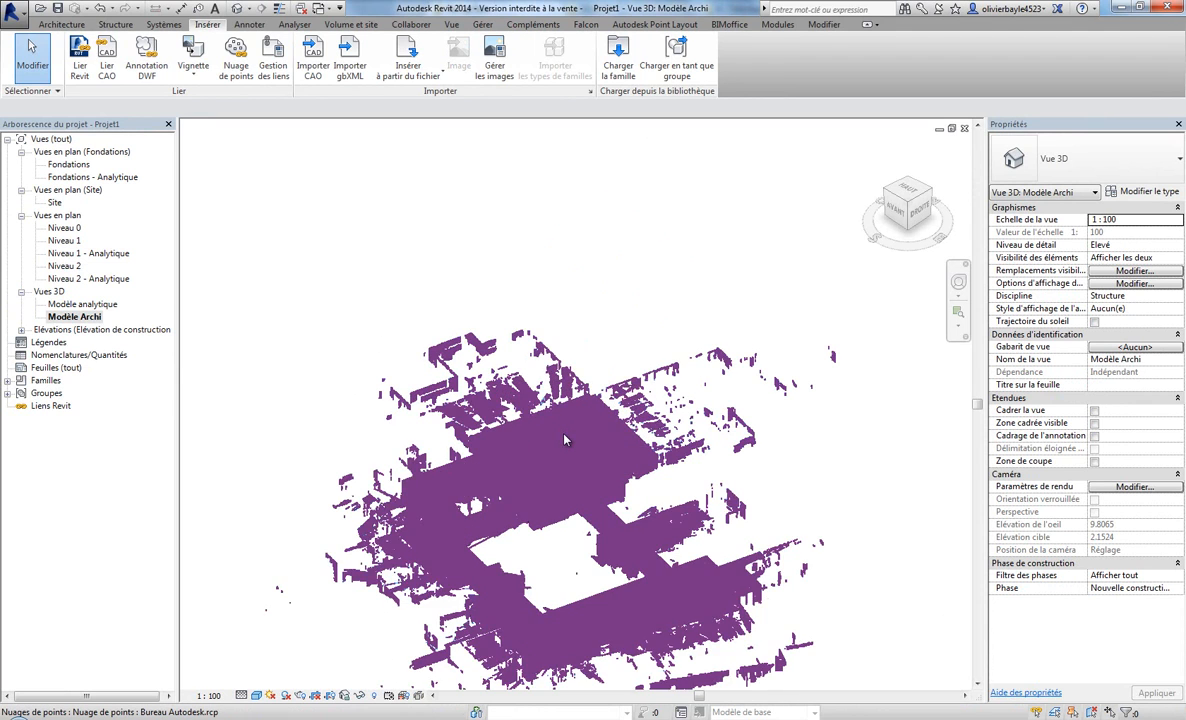
{"action": "middle_click_drag", "start_coordinate": [620, 309], "coordinate": [599, 224]}
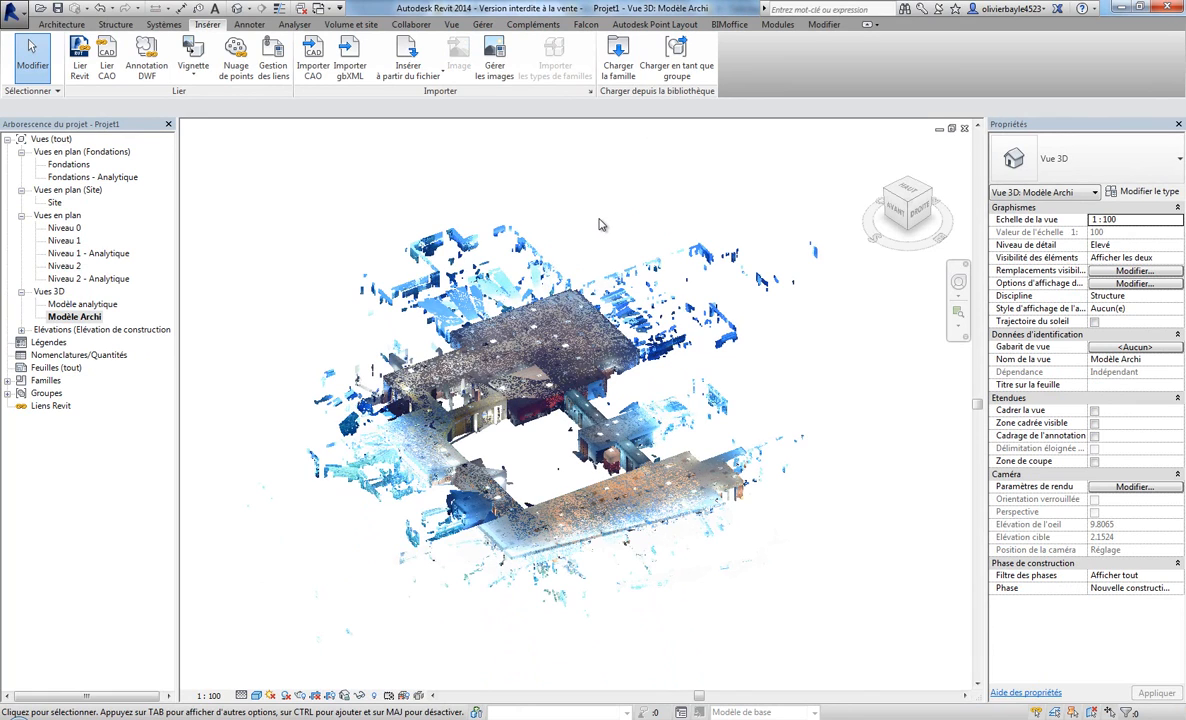
In the Est elevation, move the point cloud down so that it lies around the project's level lines.
{"action": "left_click", "coordinate": [21, 330]}
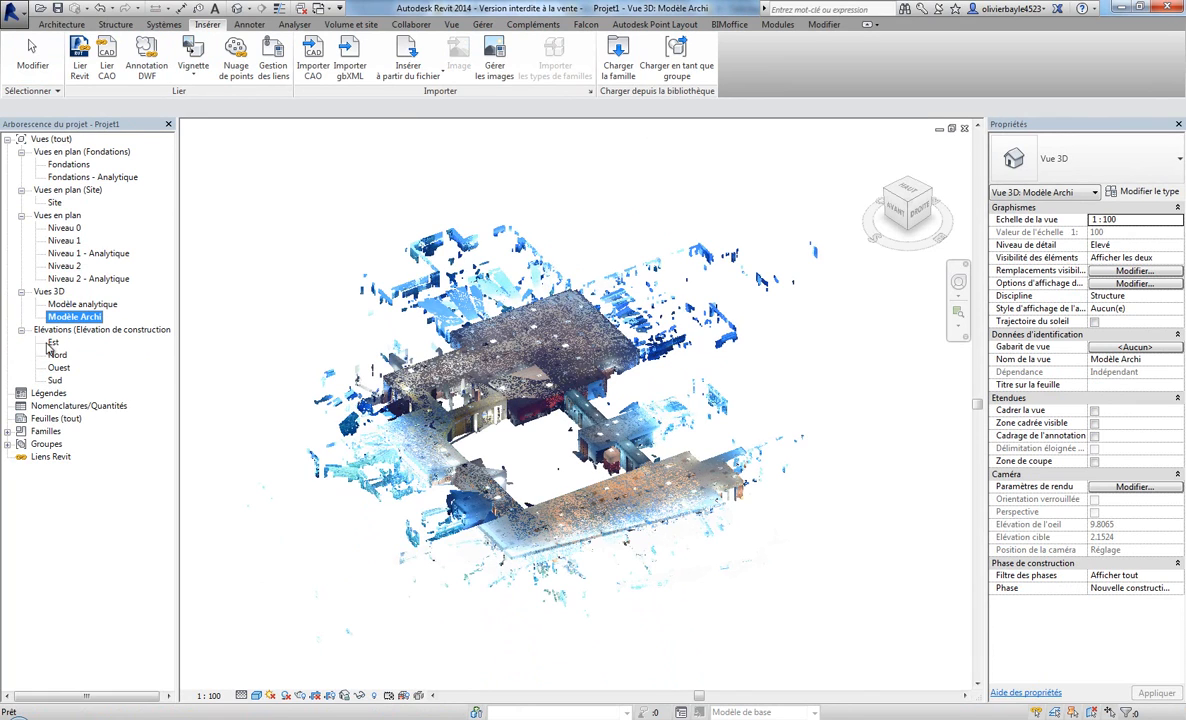
{"action": "double_click", "coordinate": [54, 343]}
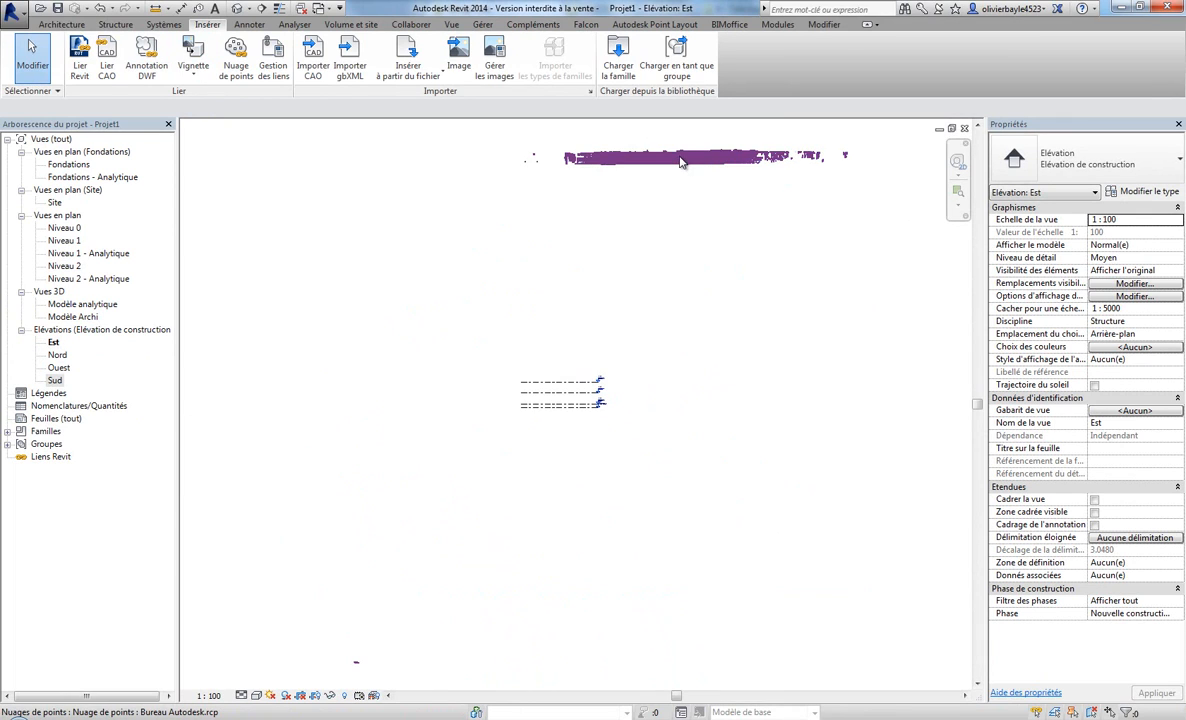
{"action": "left_click", "coordinate": [680, 162]}
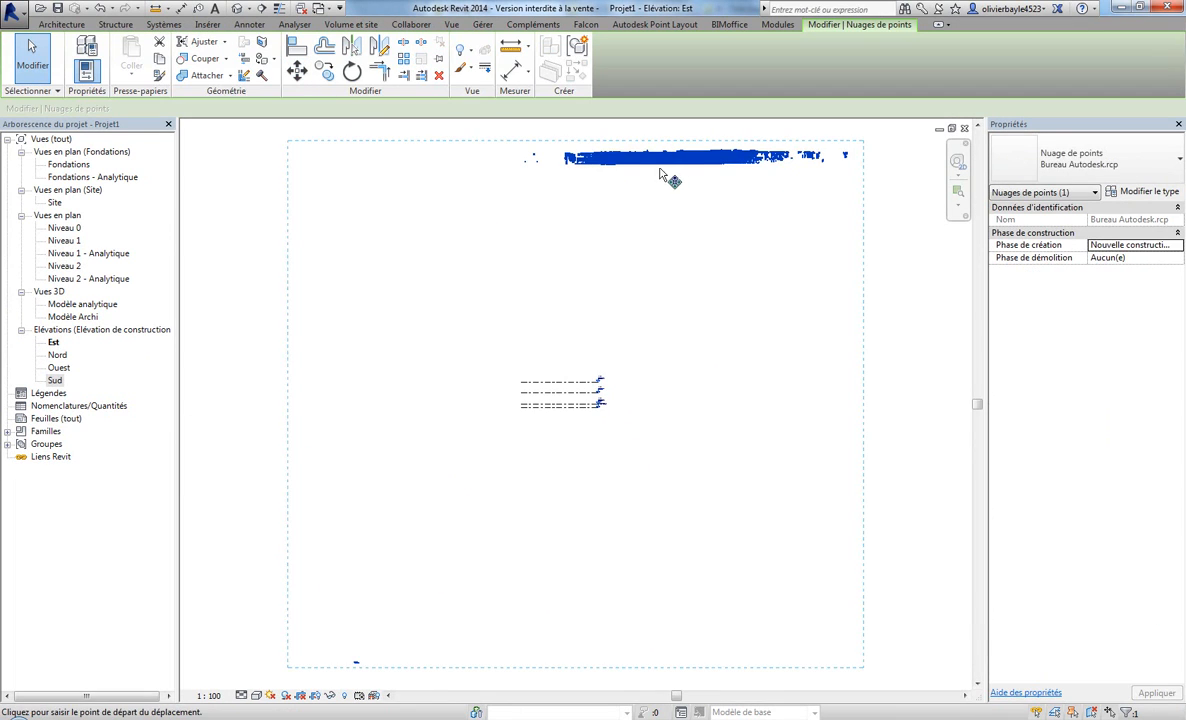
{"action": "key", "text": "m"}
{"action": "key", "text": "v"}
{"action": "left_click", "coordinate": [690, 174]}
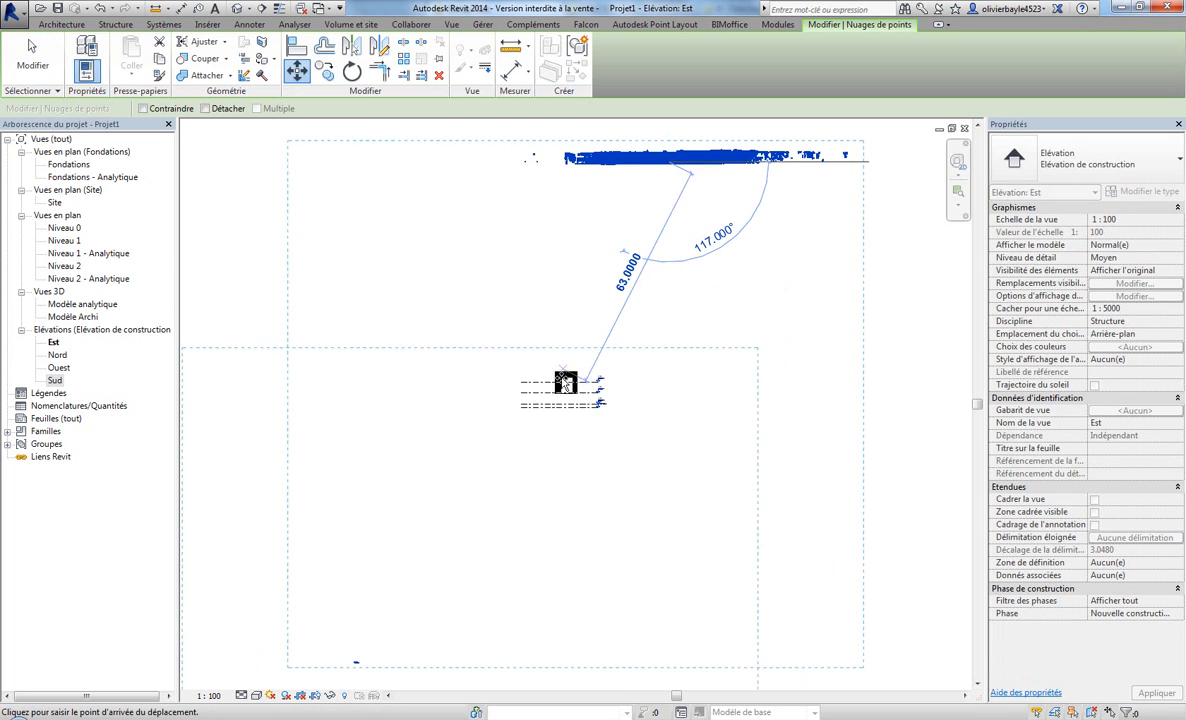
{"action": "left_click", "coordinate": [575, 416]}
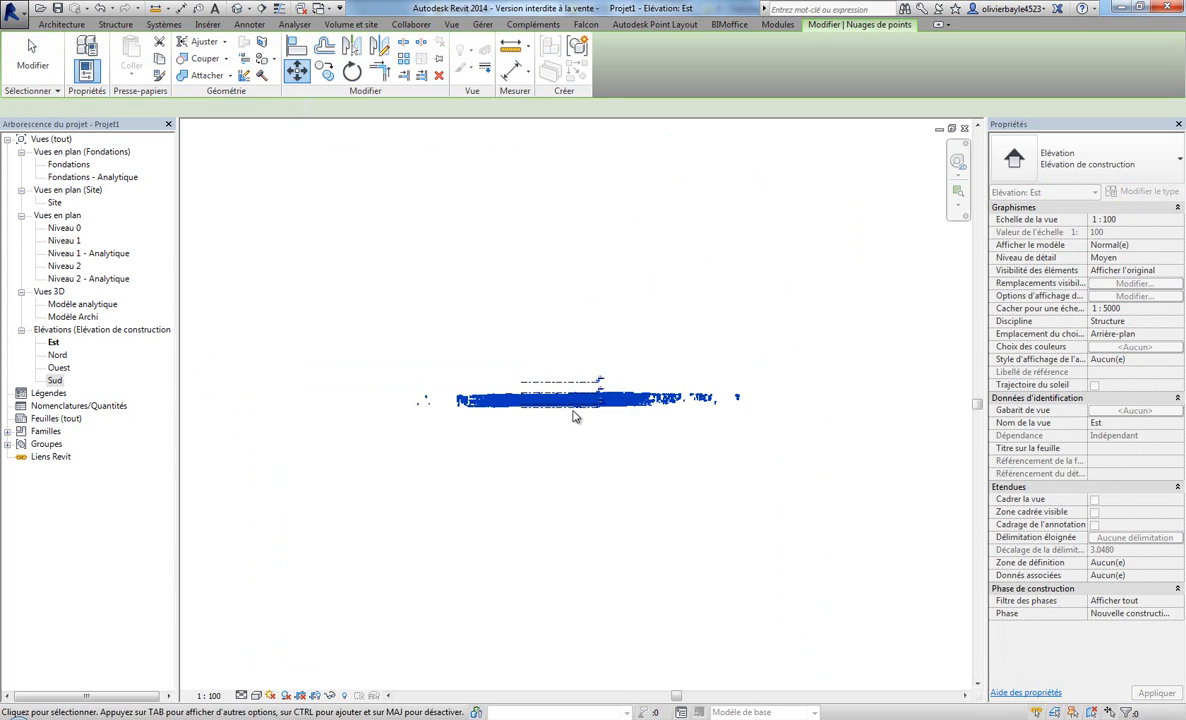
Move the point cloud vertically in the Est elevation to align its floor with the Niveau 0 line.
{"action": "scroll", "coordinate": [605, 430], "scroll_direction": "up", "scroll_amount": 5}
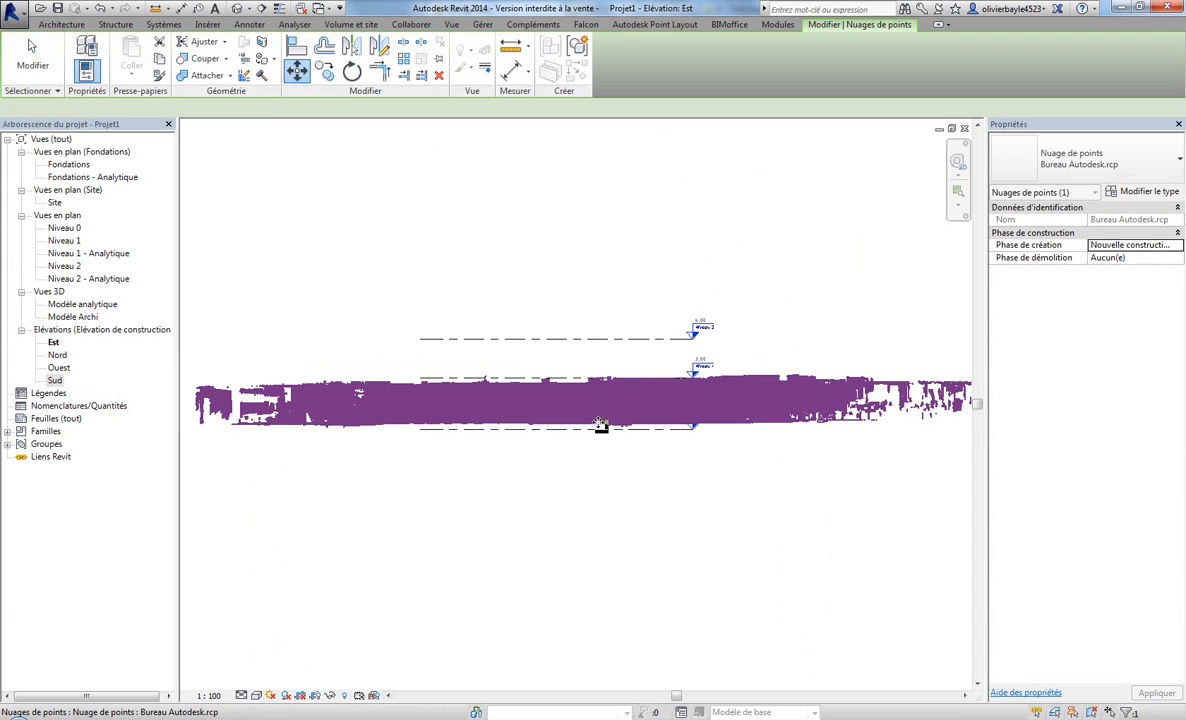
{"action": "scroll", "coordinate": [600, 435], "scroll_direction": "up", "scroll_amount": 2}
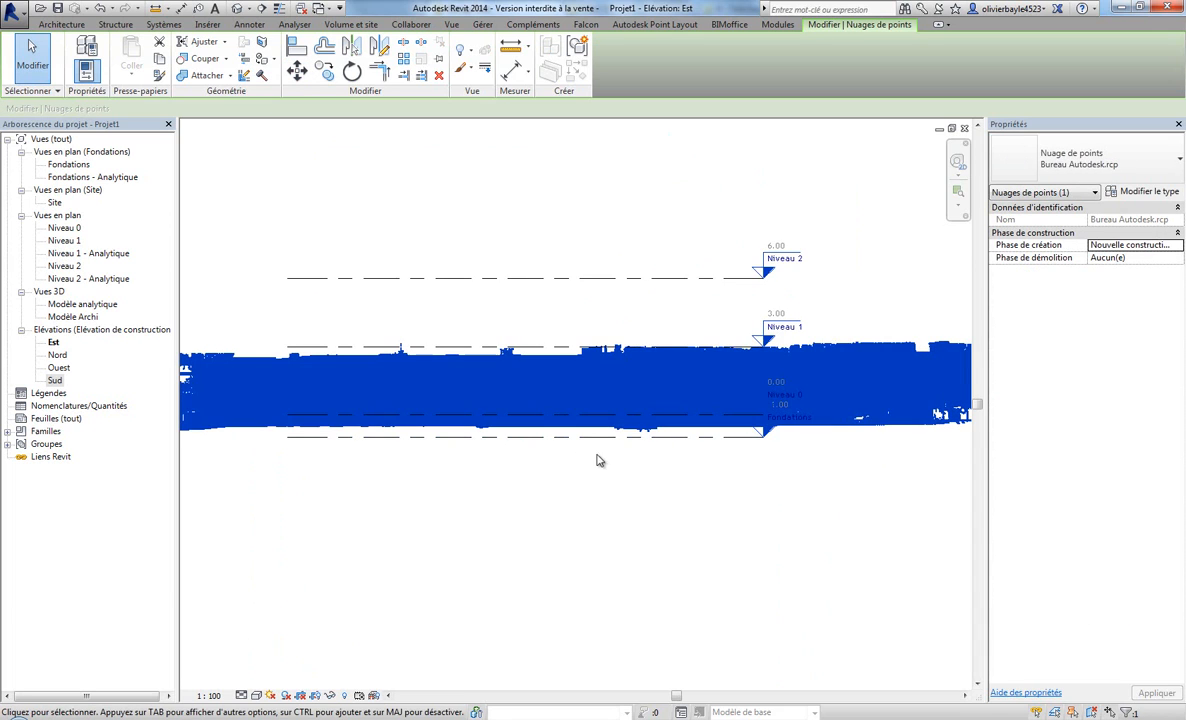
{"action": "left_click", "coordinate": [295, 74]}
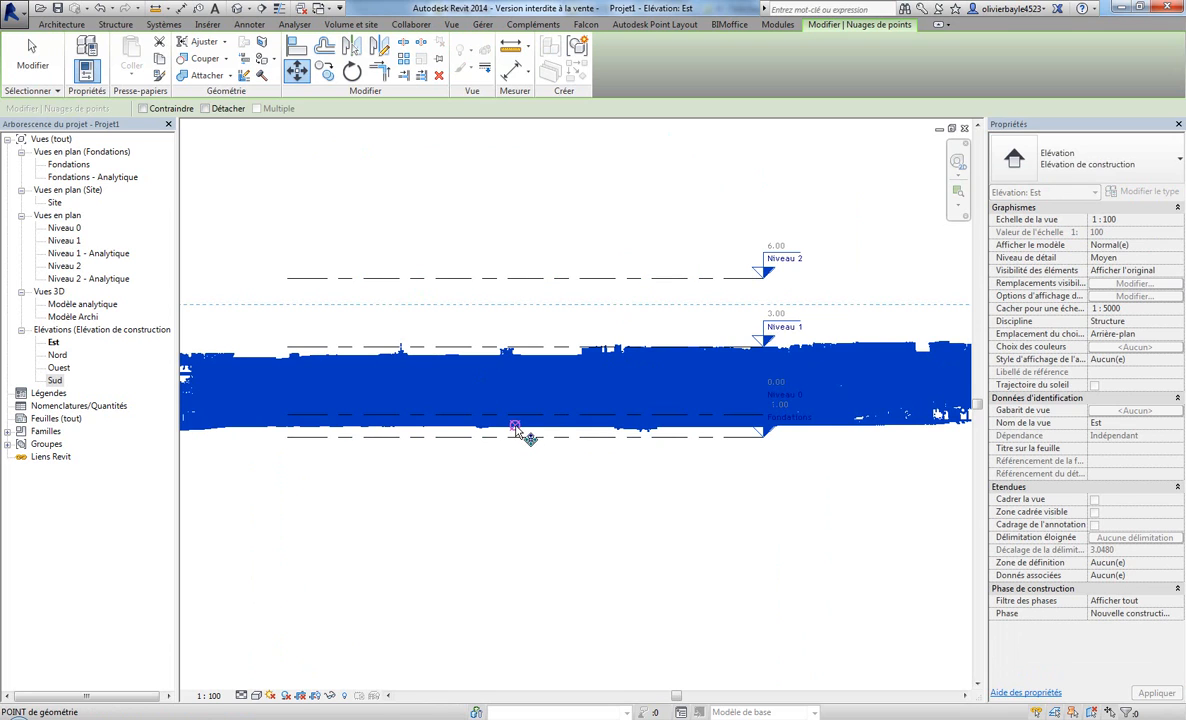
{"action": "left_click", "coordinate": [515, 428]}
{"action": "left_click", "coordinate": [520, 418]}
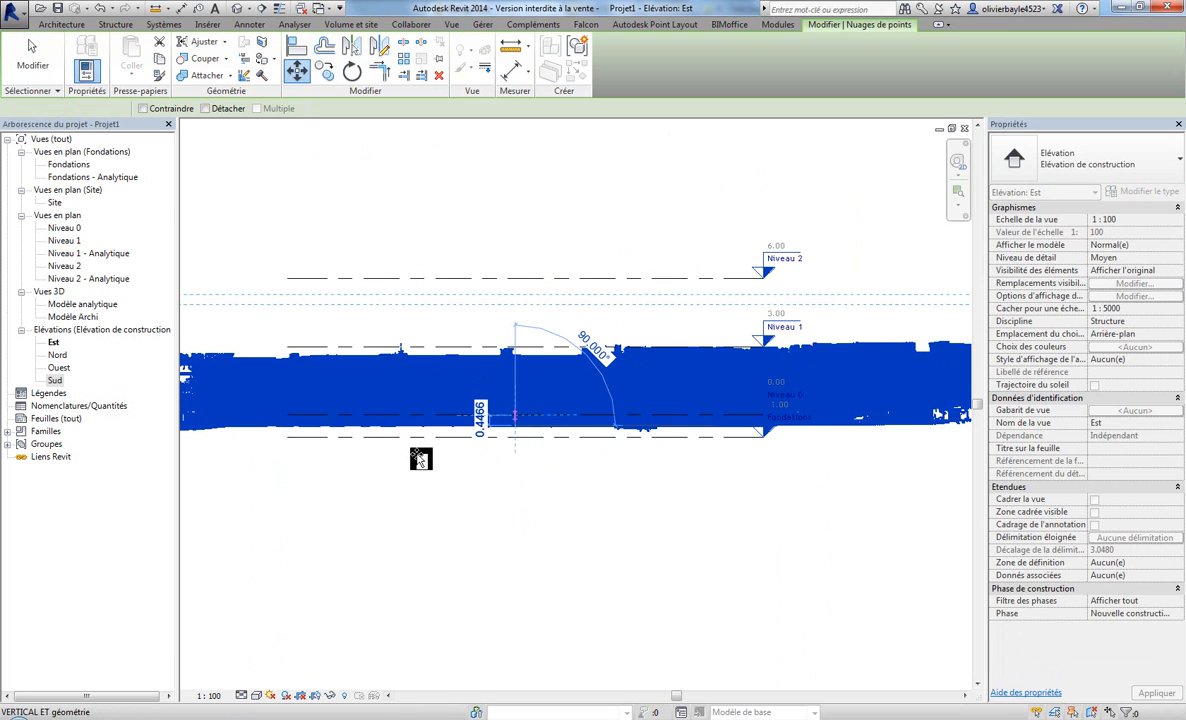
{"action": "left_click", "coordinate": [521, 209]}
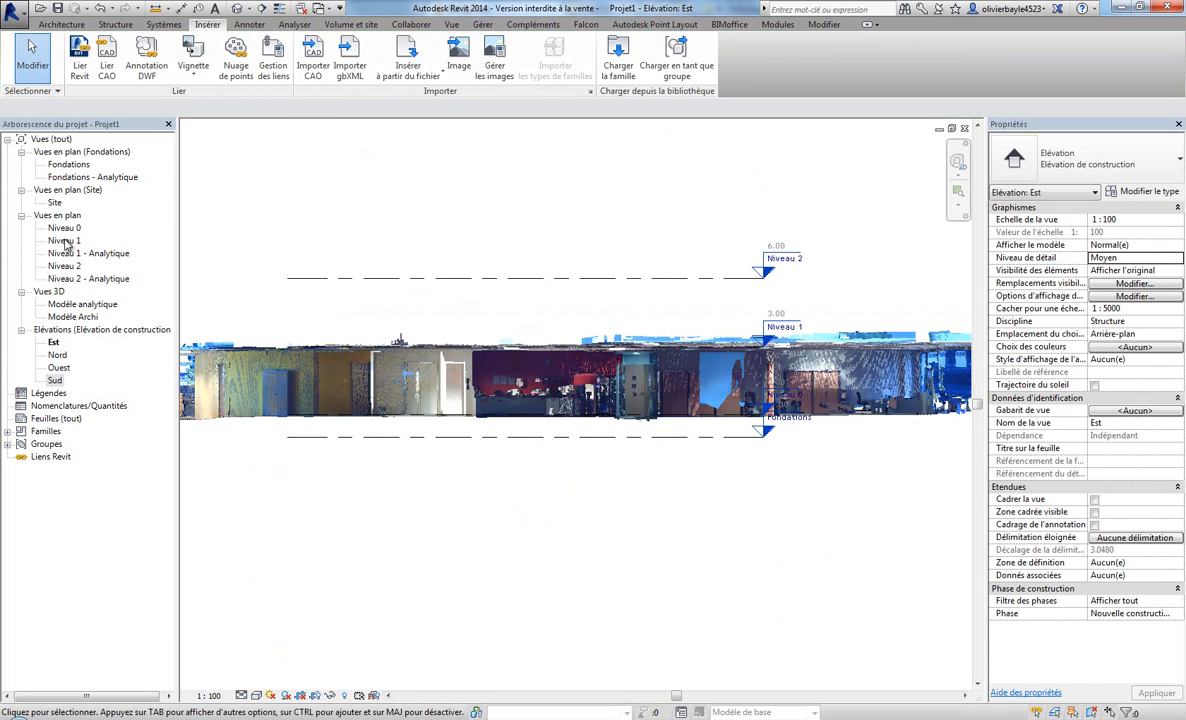
Open the Niveau 0 plan view and check its view range settings.
{"action": "double_click", "coordinate": [66, 229]}
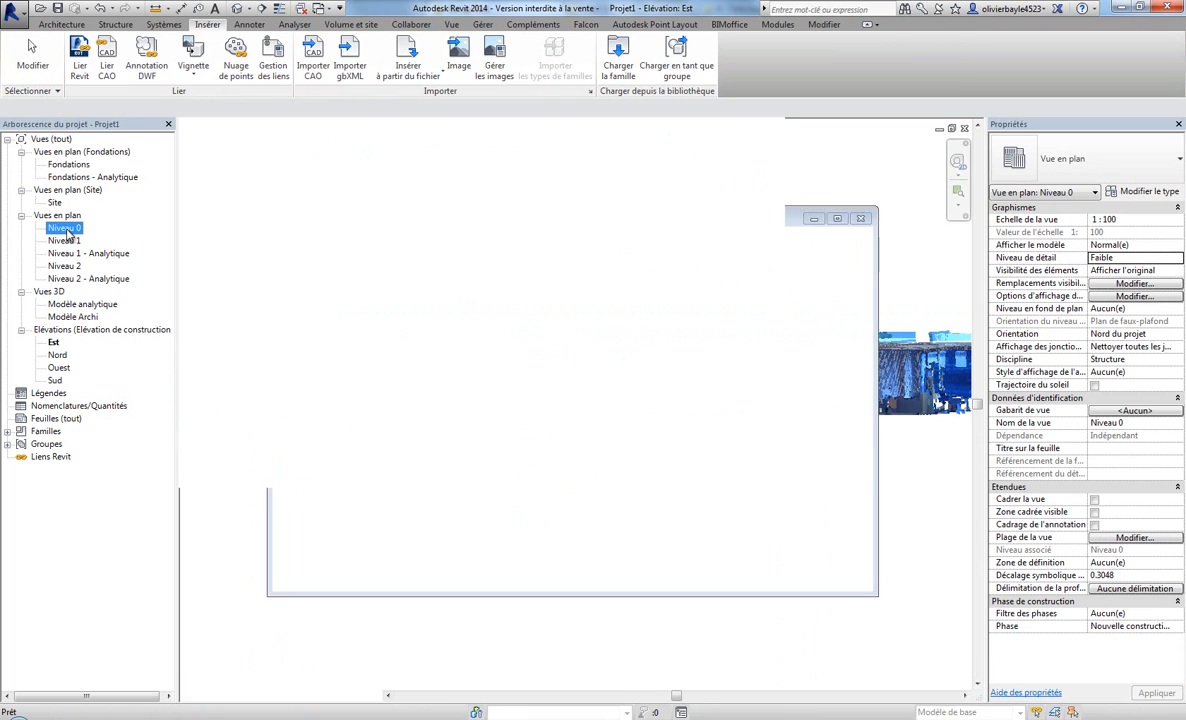
{"action": "middle_click_drag", "start_coordinate": [437, 376], "coordinate": [412, 441]}
{"action": "scroll", "coordinate": [628, 475], "scroll_direction": "up", "scroll_amount": 1}
{"action": "scroll", "coordinate": [628, 471], "scroll_direction": "up", "scroll_amount": 2}
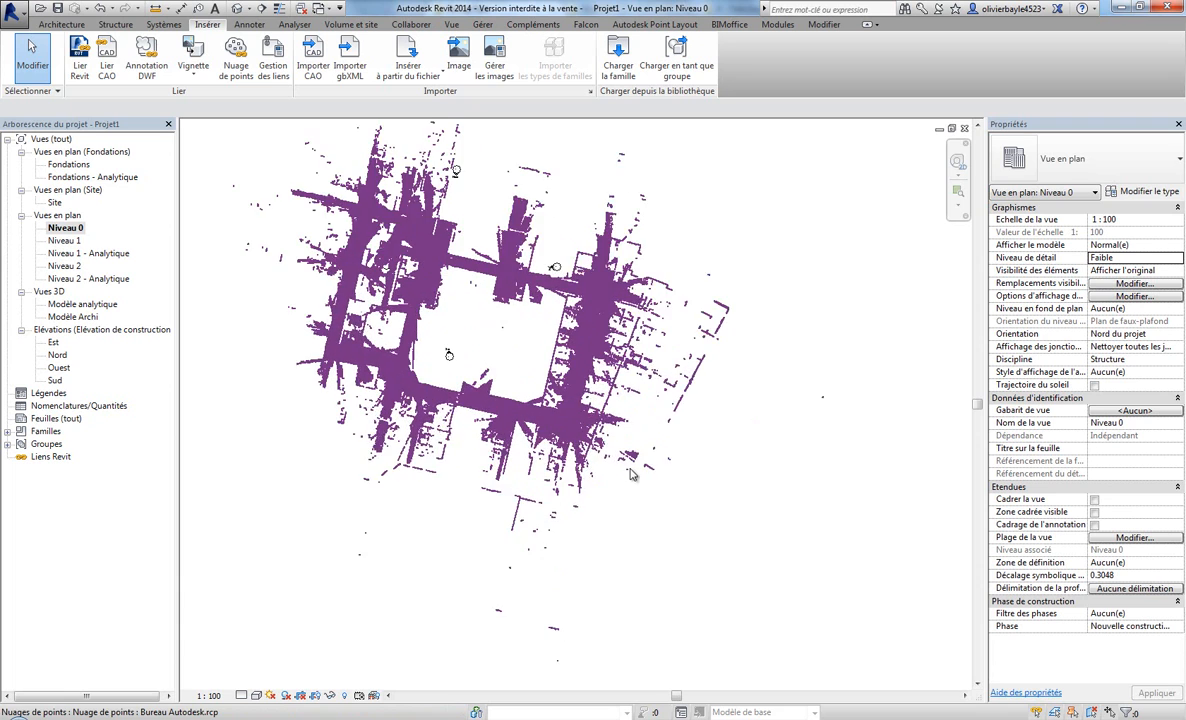
{"action": "middle_click_drag", "start_coordinate": [673, 479], "coordinate": [748, 554]}
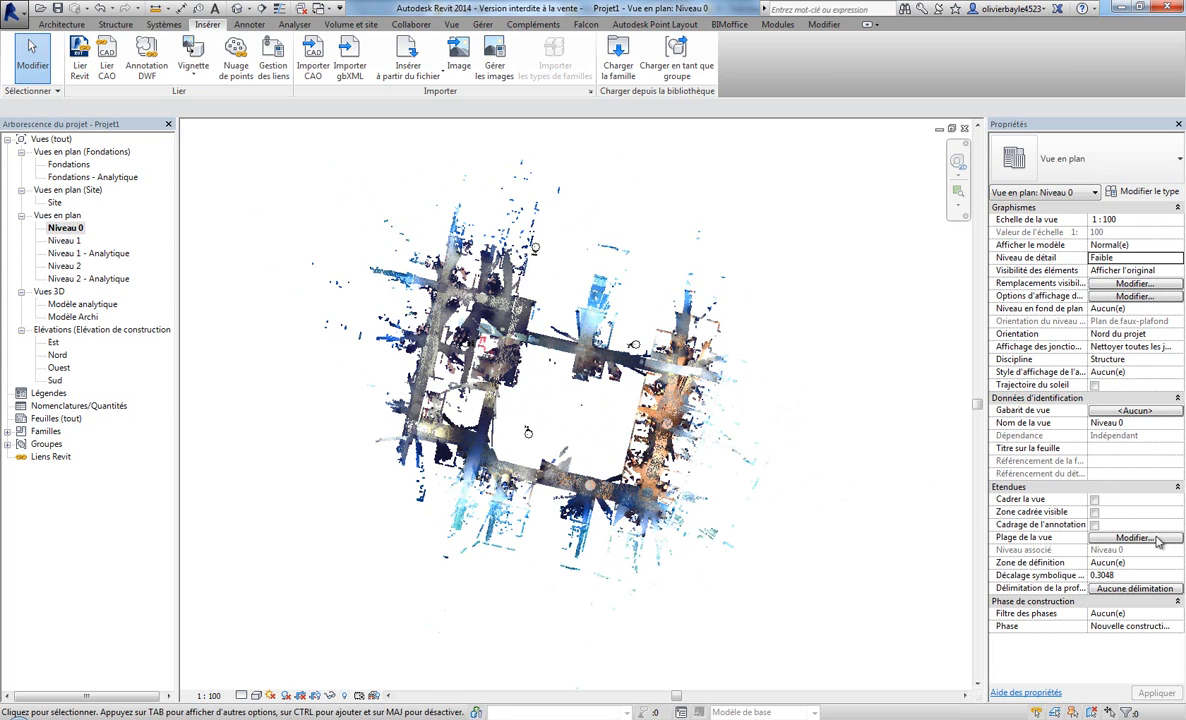
{"action": "left_click", "coordinate": [1136, 538]}
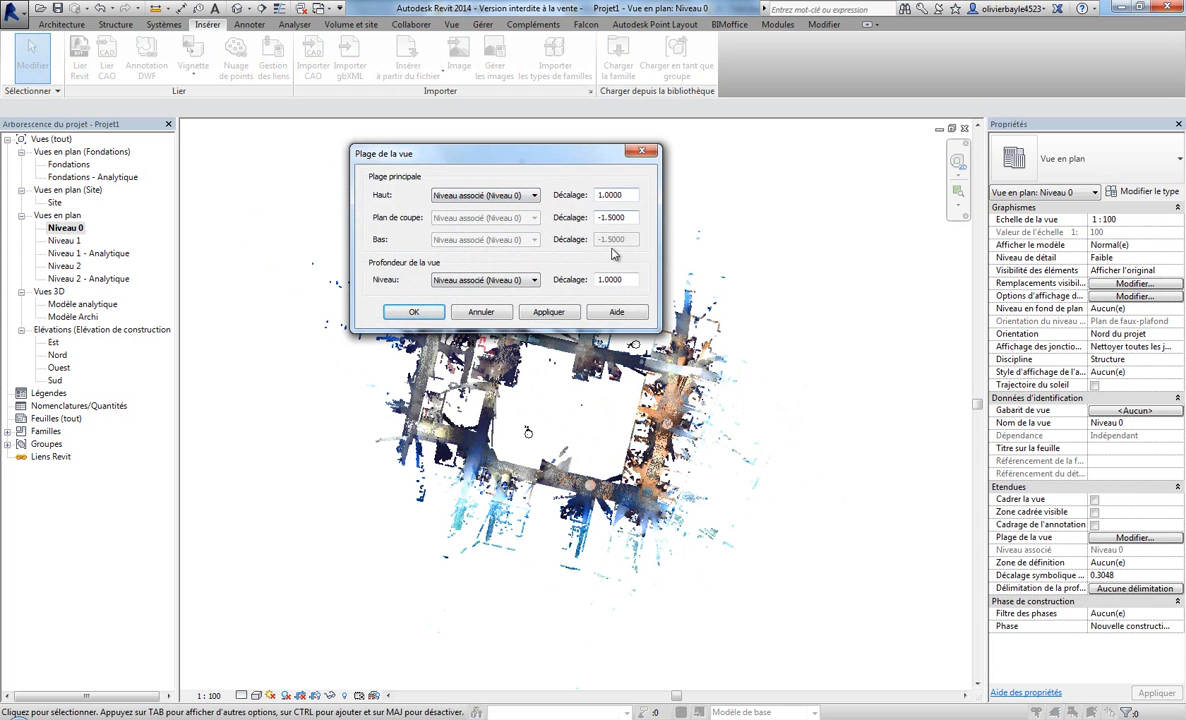
{"action": "left_click", "coordinate": [645, 152]}
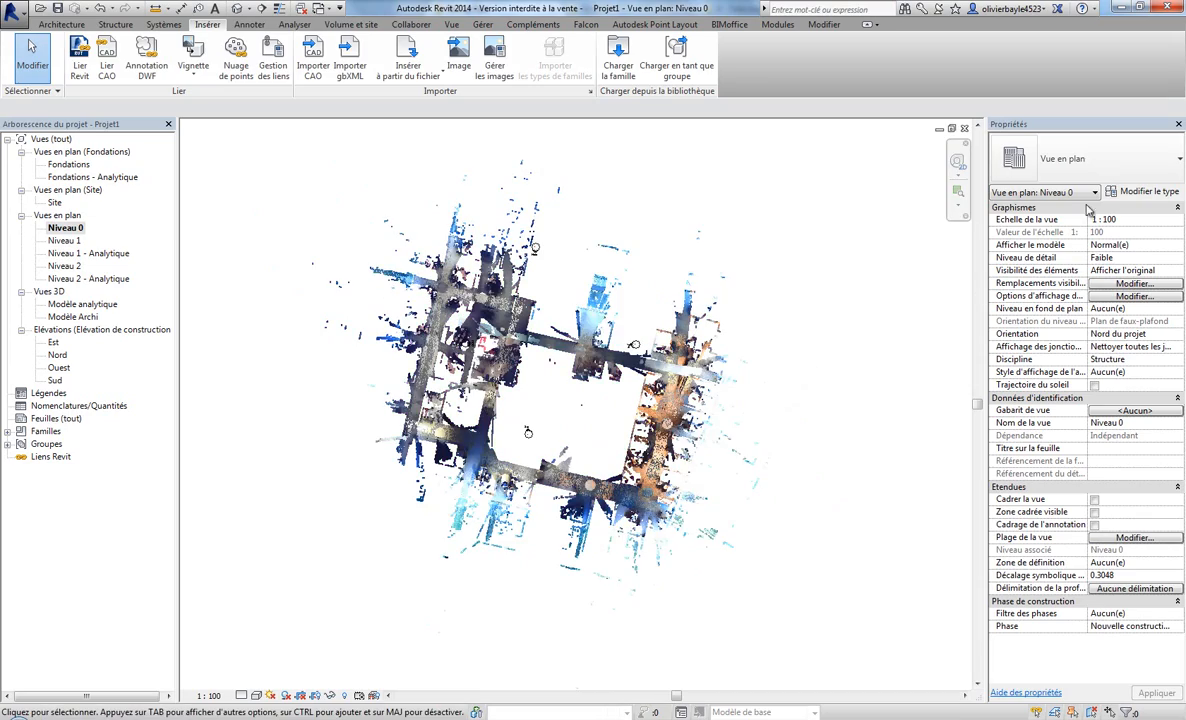
Set the view direction of the Niveau 0 plan's view type to Bas.
{"action": "left_click", "coordinate": [1146, 192]}
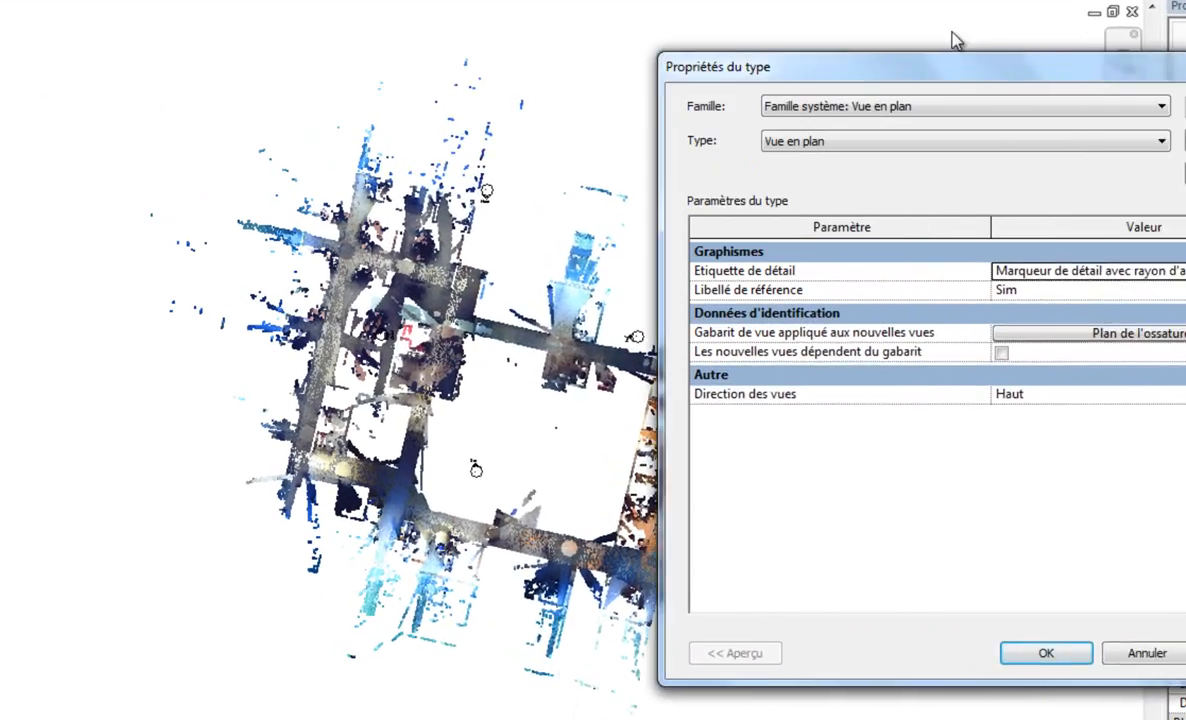
{"action": "left_click_drag", "start_coordinate": [952, 32], "coordinate": [787, 0]}
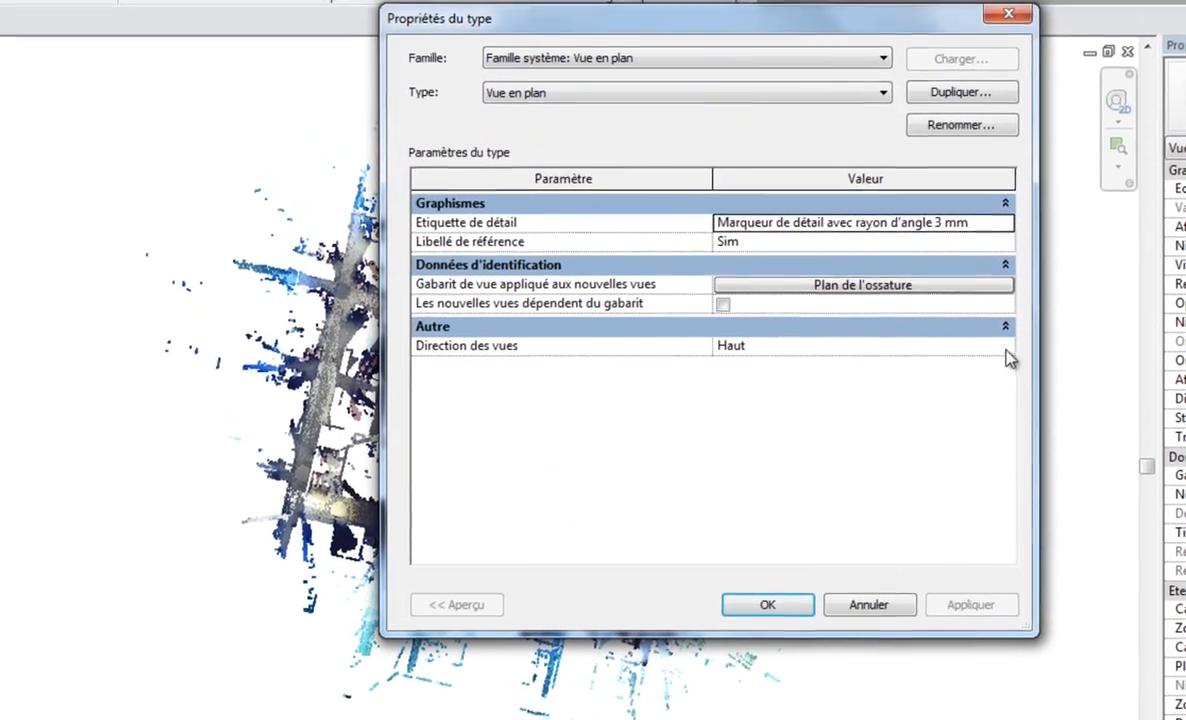
{"action": "left_click", "coordinate": [1008, 306]}
{"action": "left_click", "coordinate": [731, 318]}
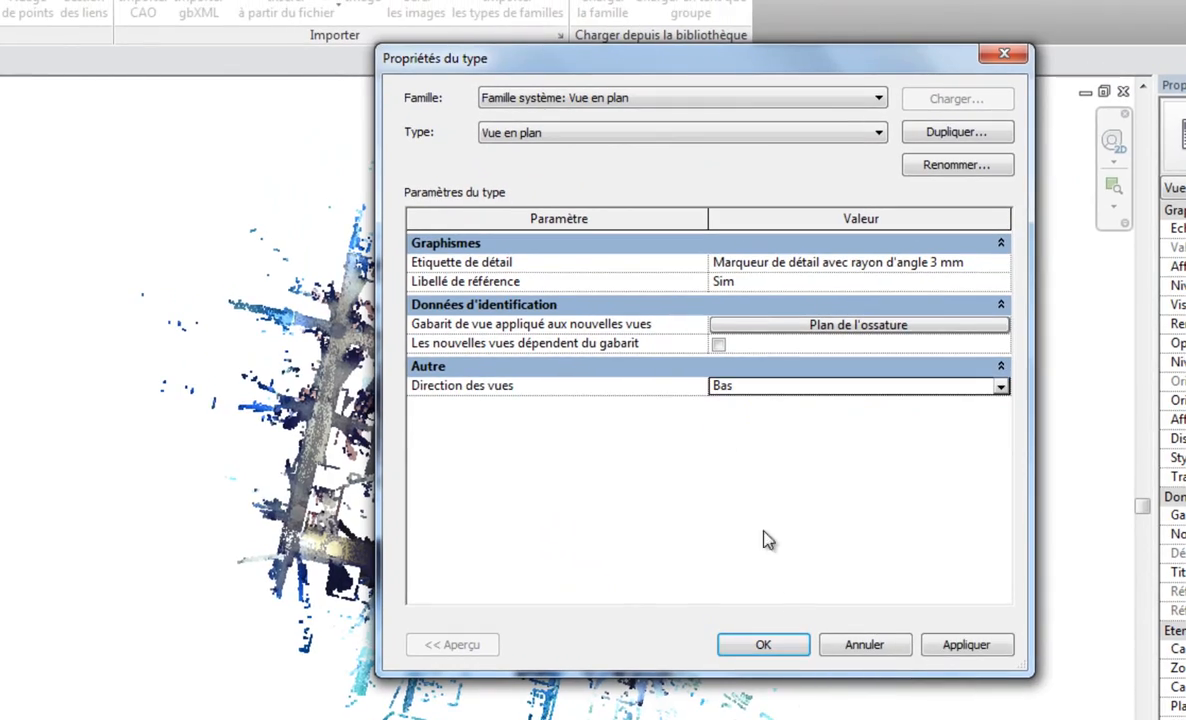
{"action": "left_click", "coordinate": [763, 644]}
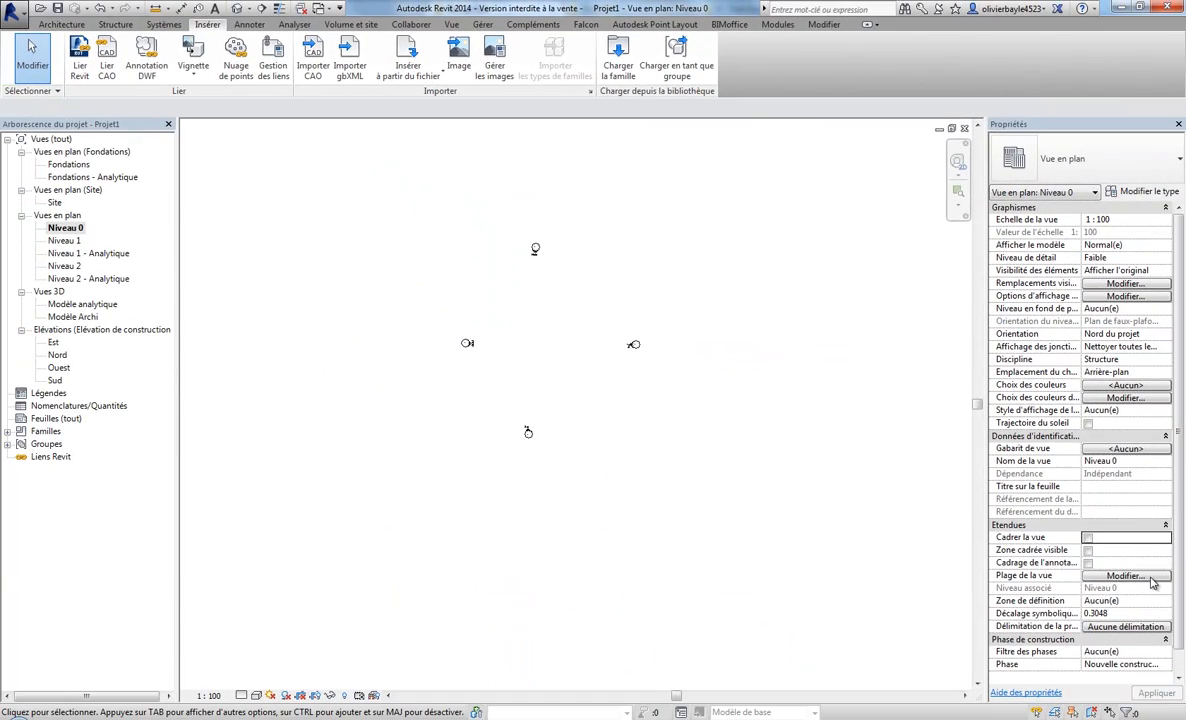
Set the Niveau 0 view range offsets to 2 for the top, 1 for the cut plane and 0.9 for the bottom.
{"action": "left_click", "coordinate": [1150, 578]}
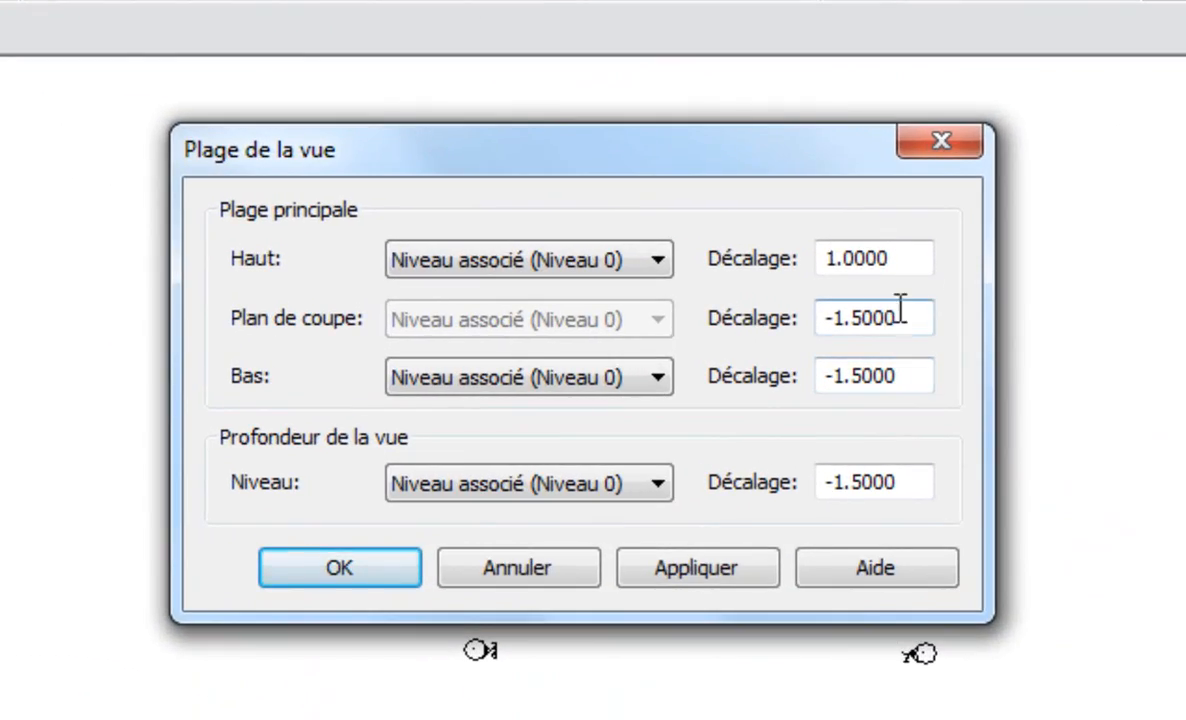
{"action": "left_click_drag", "start_coordinate": [900, 310], "coordinate": [678, 315]}
{"action": "type", "text": "1"}
{"action": "left_click", "coordinate": [885, 258]}
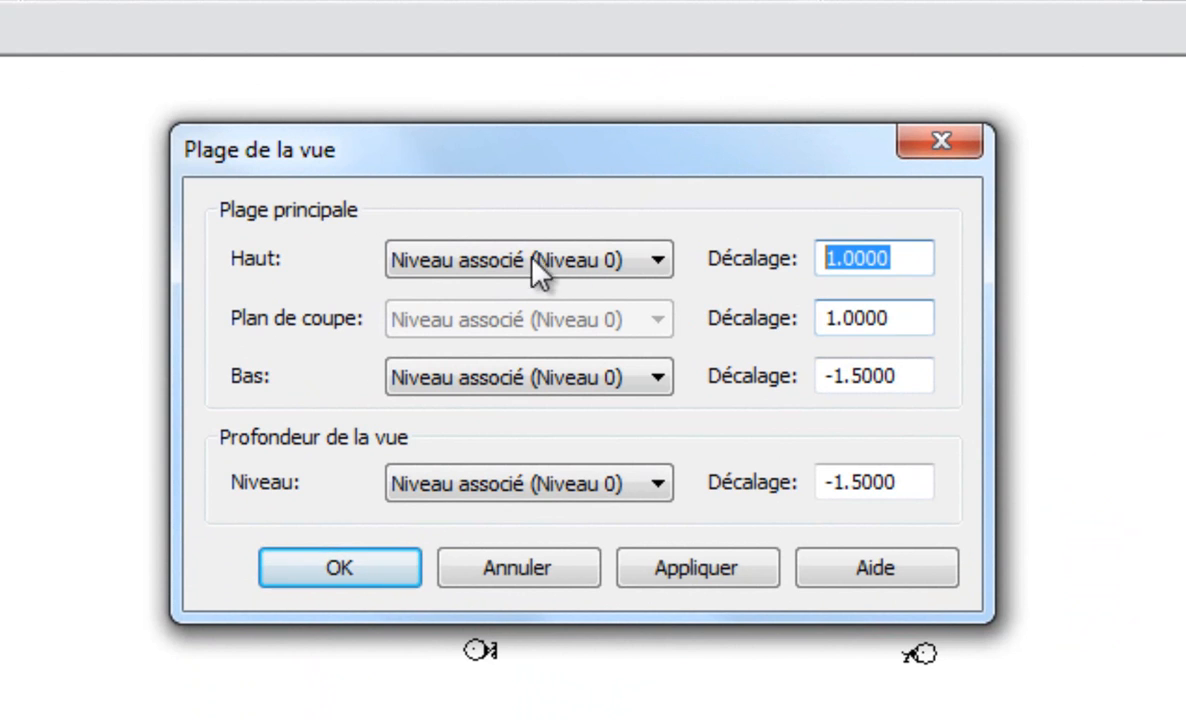
{"action": "type", "text": "2"}
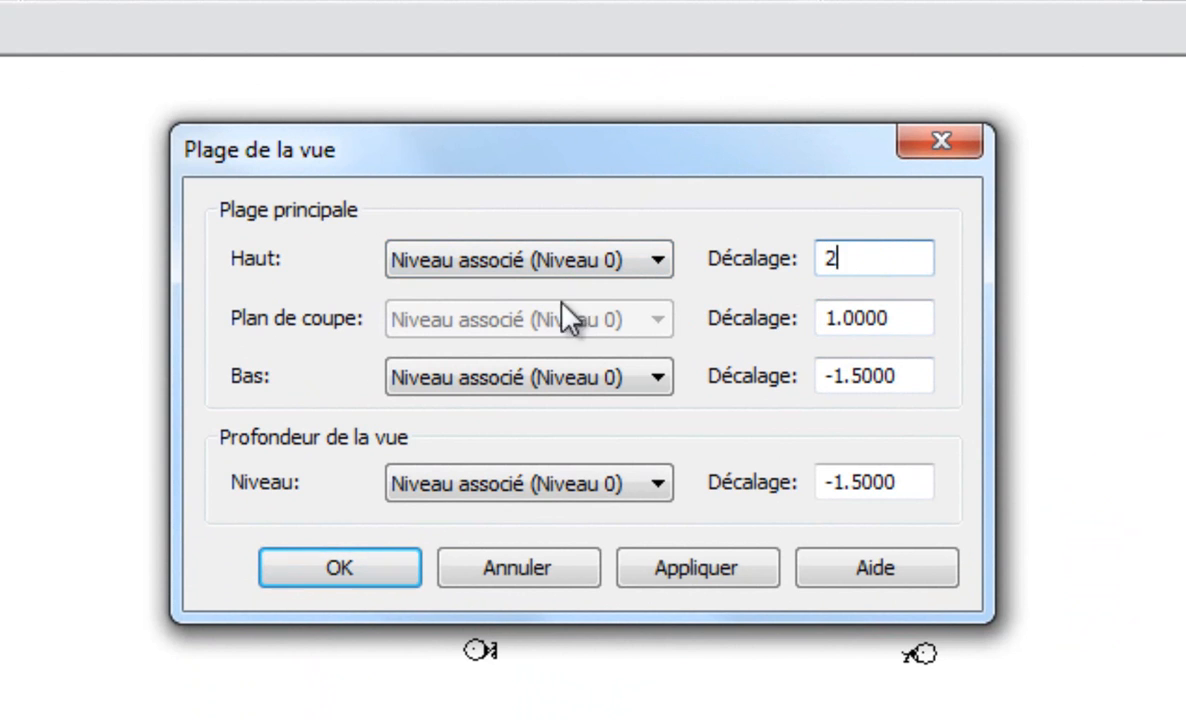
{"action": "left_click", "coordinate": [880, 378]}
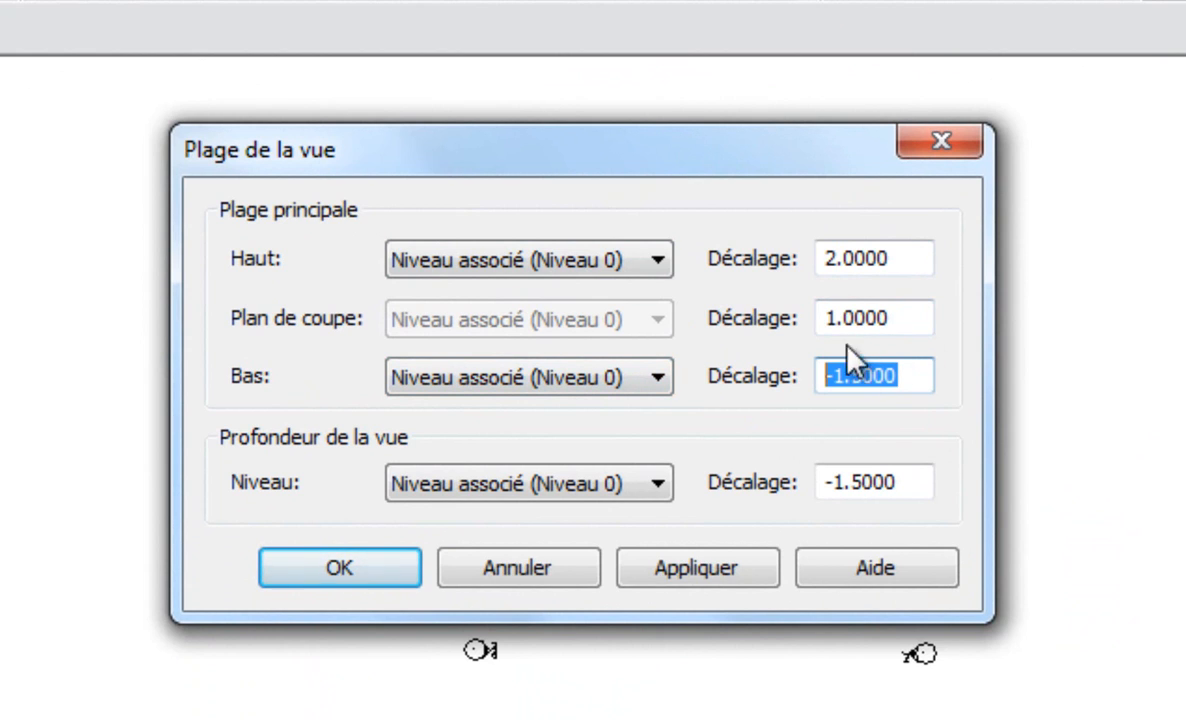
{"action": "type", "text": "0.9"}
{"action": "left_click", "coordinate": [715, 565]}
{"action": "left_click", "coordinate": [345, 569]}
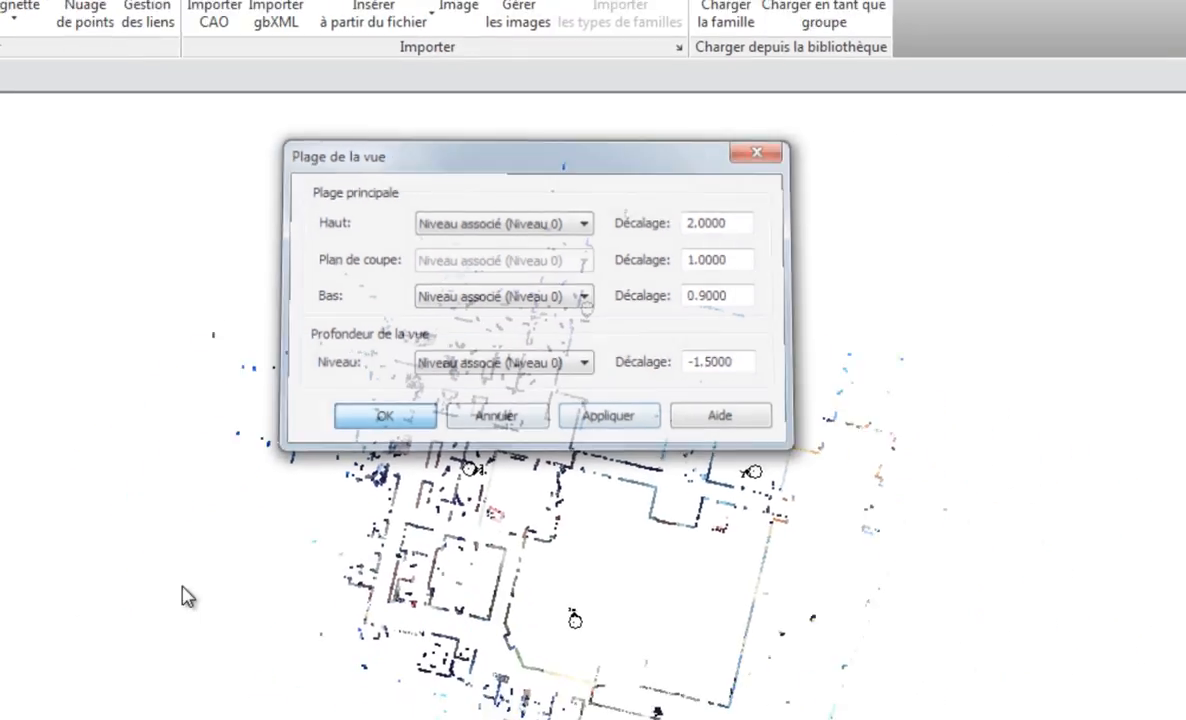
{"action": "middle_click_drag", "start_coordinate": [570, 389], "coordinate": [578, 405]}
{"action": "scroll", "coordinate": [590, 370], "scroll_direction": "up", "scroll_amount": 5}
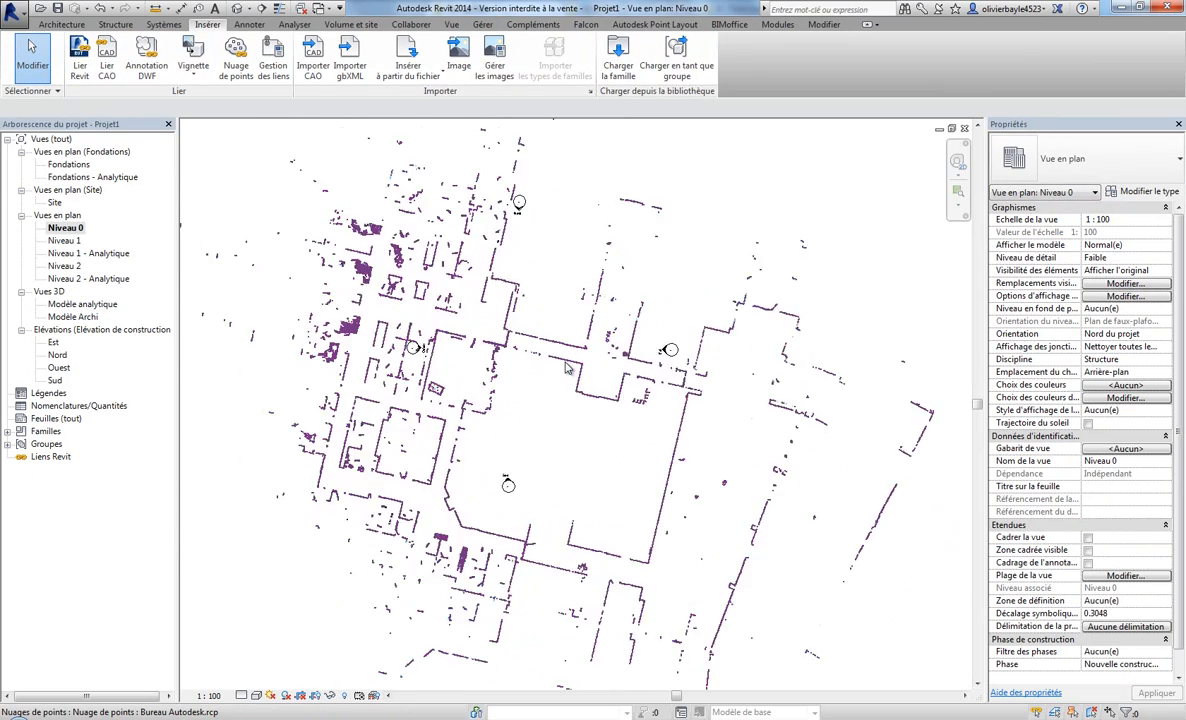
{"action": "scroll", "coordinate": [595, 358], "scroll_direction": "up", "scroll_amount": 6}
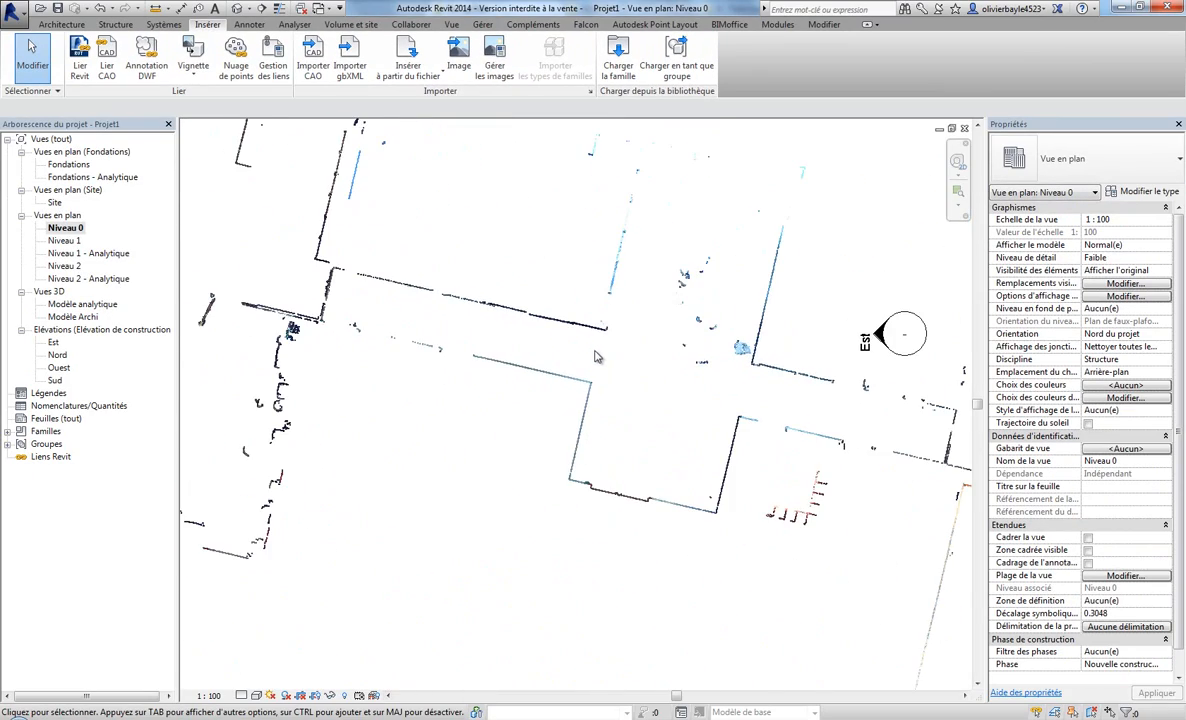
Start rotating the point cloud in the Niveau 0 plan and place the rotation centre on the corridor wall near the Est elevation marker.
{"action": "scroll", "coordinate": [597, 356], "scroll_direction": "down", "scroll_amount": 7}
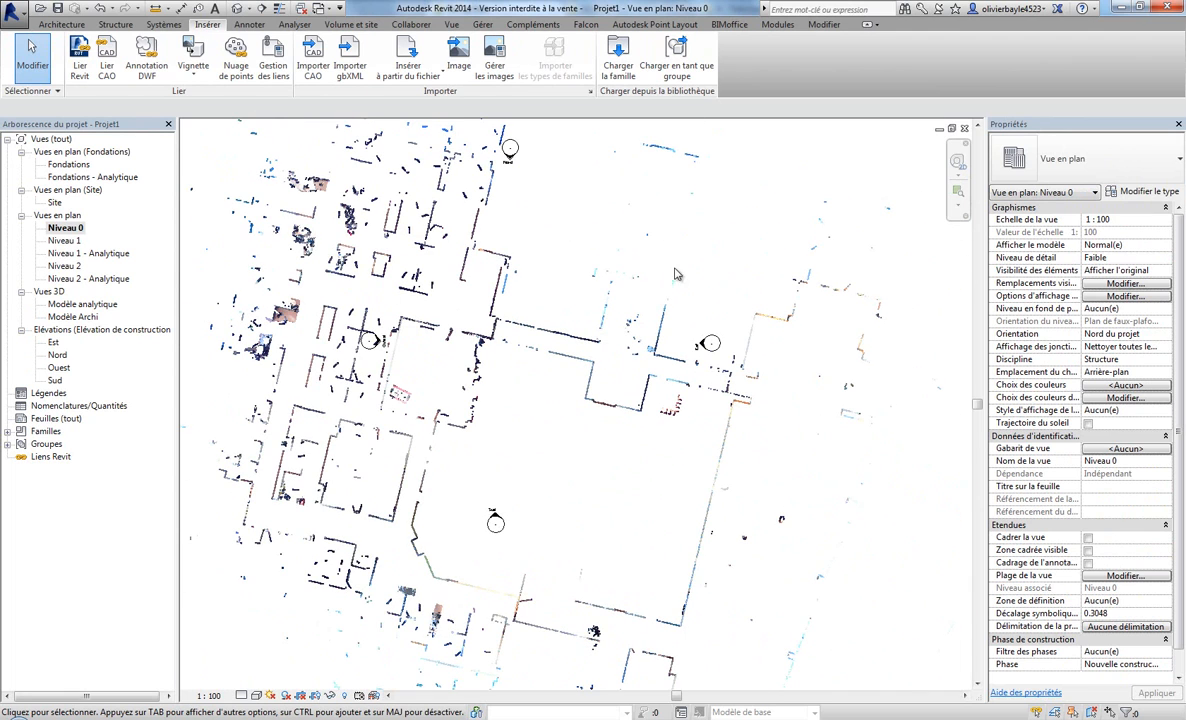
{"action": "left_click", "coordinate": [489, 300]}
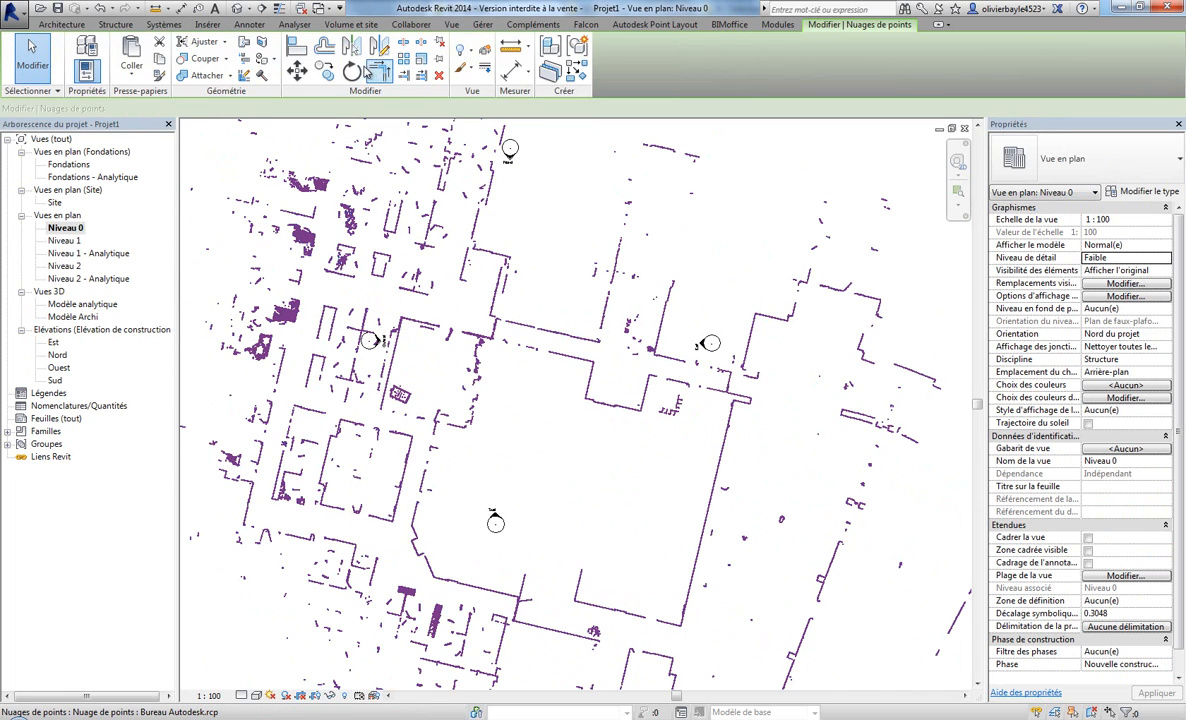
{"action": "left_click", "coordinate": [352, 72]}
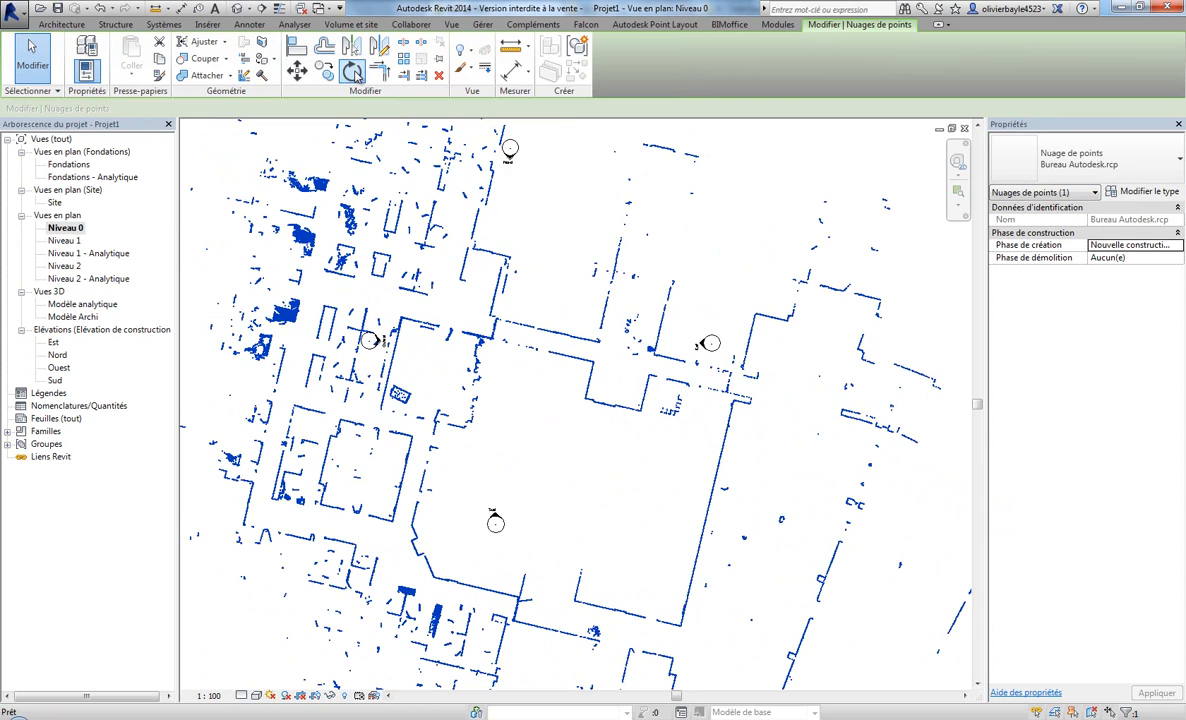
{"action": "middle_click_drag", "start_coordinate": [543, 405], "coordinate": [480, 230]}
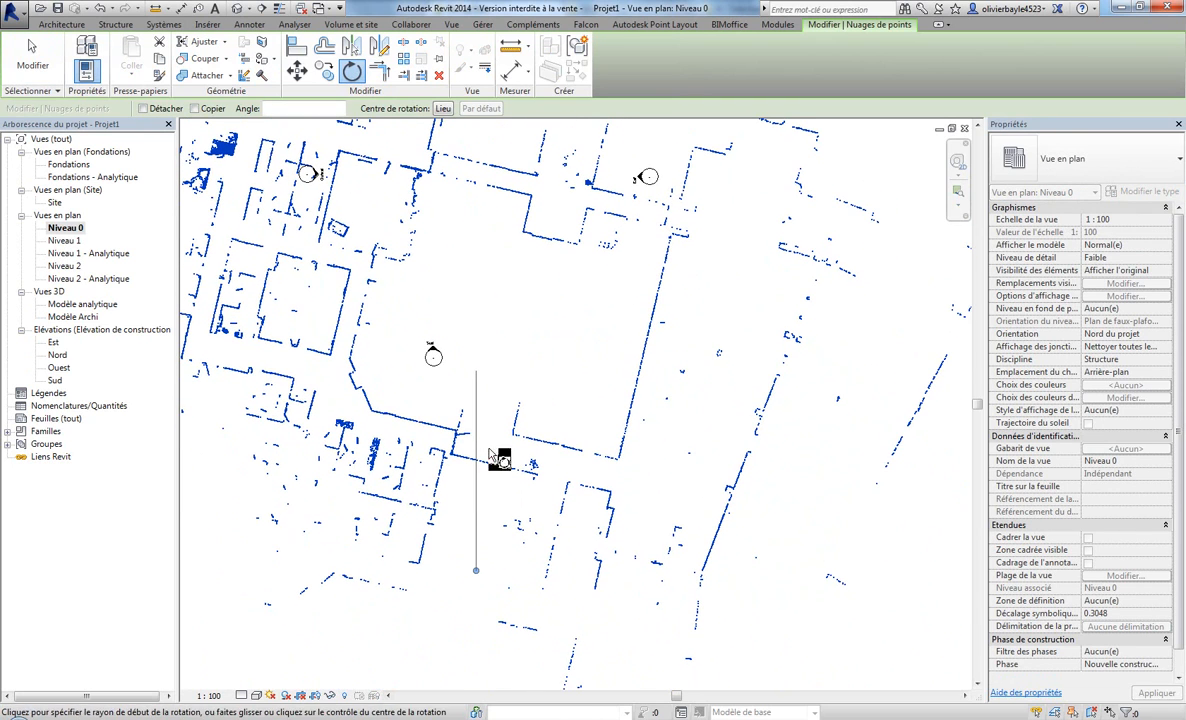
{"action": "left_click_drag", "start_coordinate": [599, 350], "coordinate": [589, 222]}
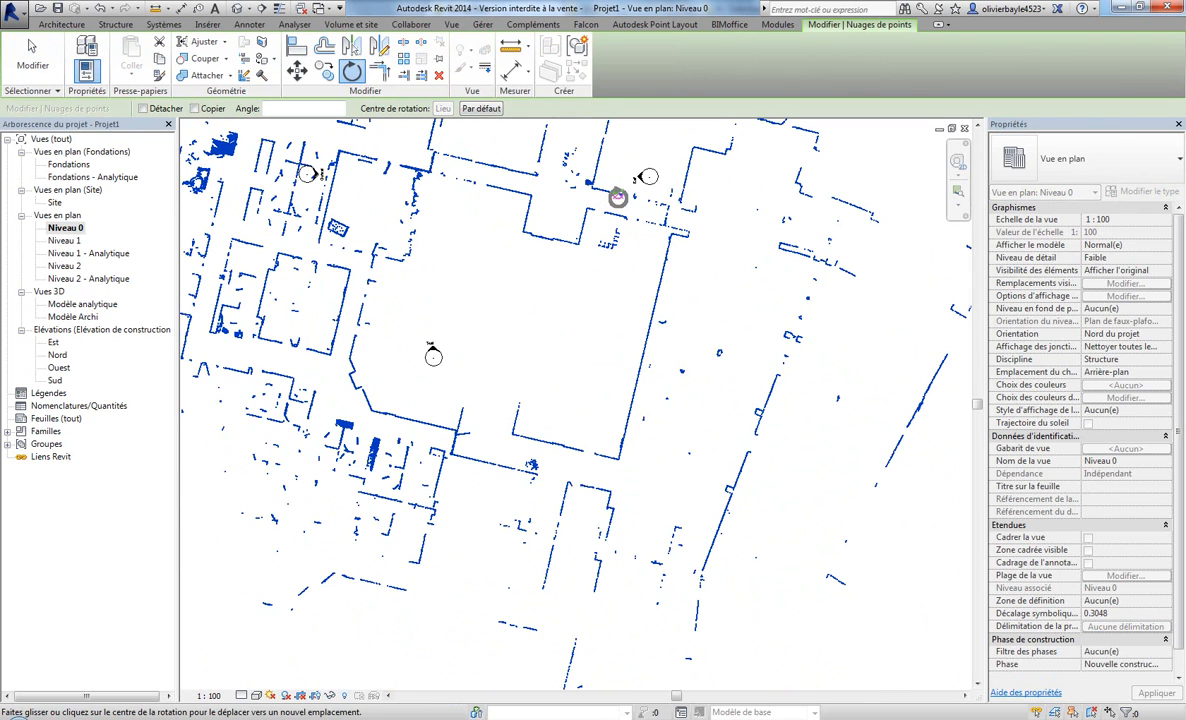
{"action": "middle_click_drag", "start_coordinate": [618, 190], "coordinate": [580, 362]}
{"action": "scroll", "coordinate": [580, 362], "scroll_direction": "up", "scroll_amount": 1}
{"action": "left_click", "coordinate": [582, 408]}
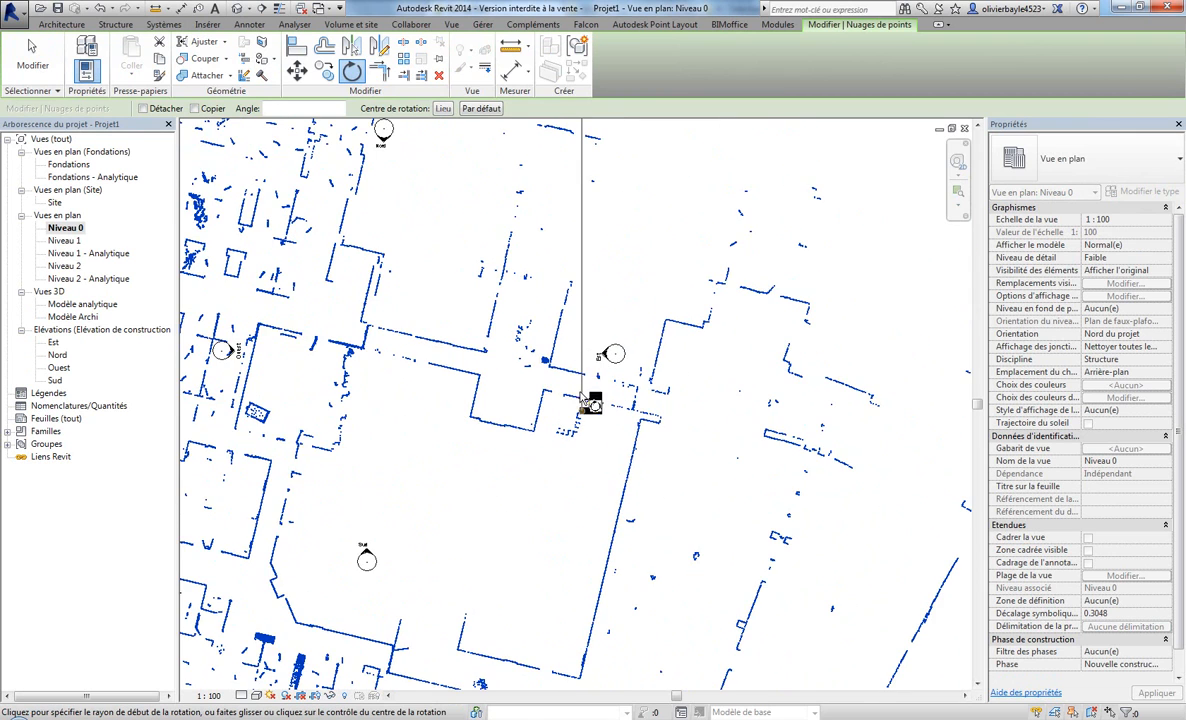
{"action": "scroll", "coordinate": [582, 405], "scroll_direction": "up", "scroll_amount": 6}
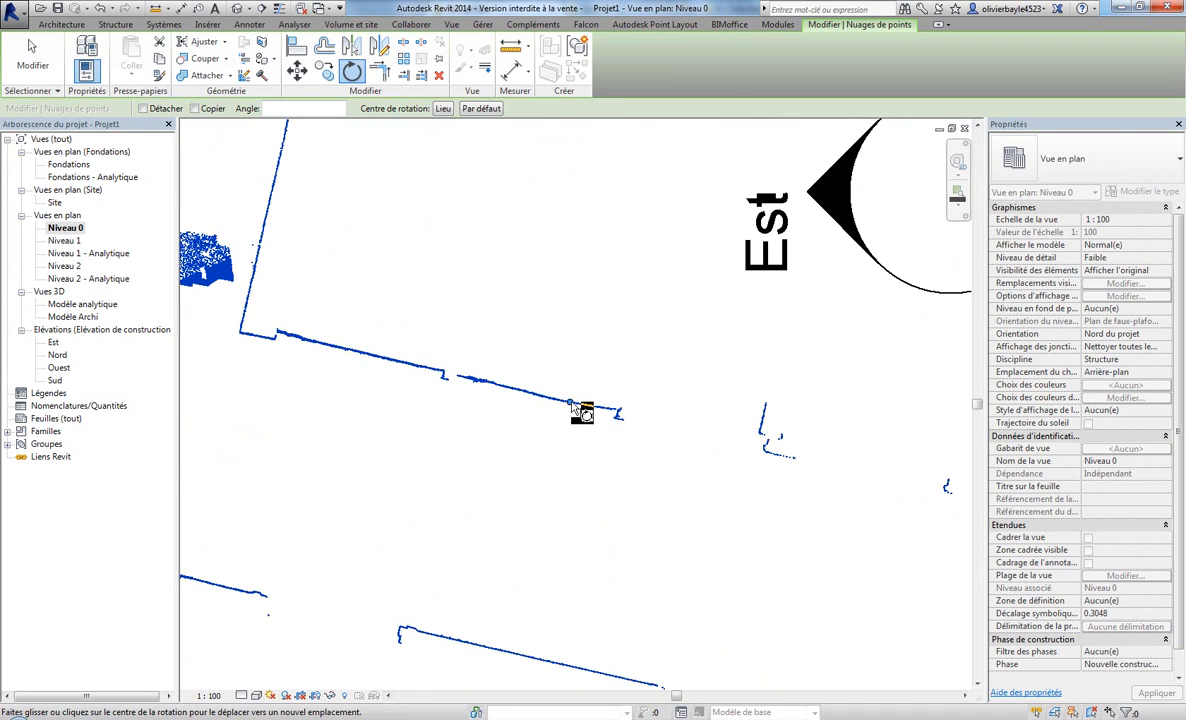
{"action": "left_click_drag", "start_coordinate": [572, 405], "coordinate": [558, 401]}
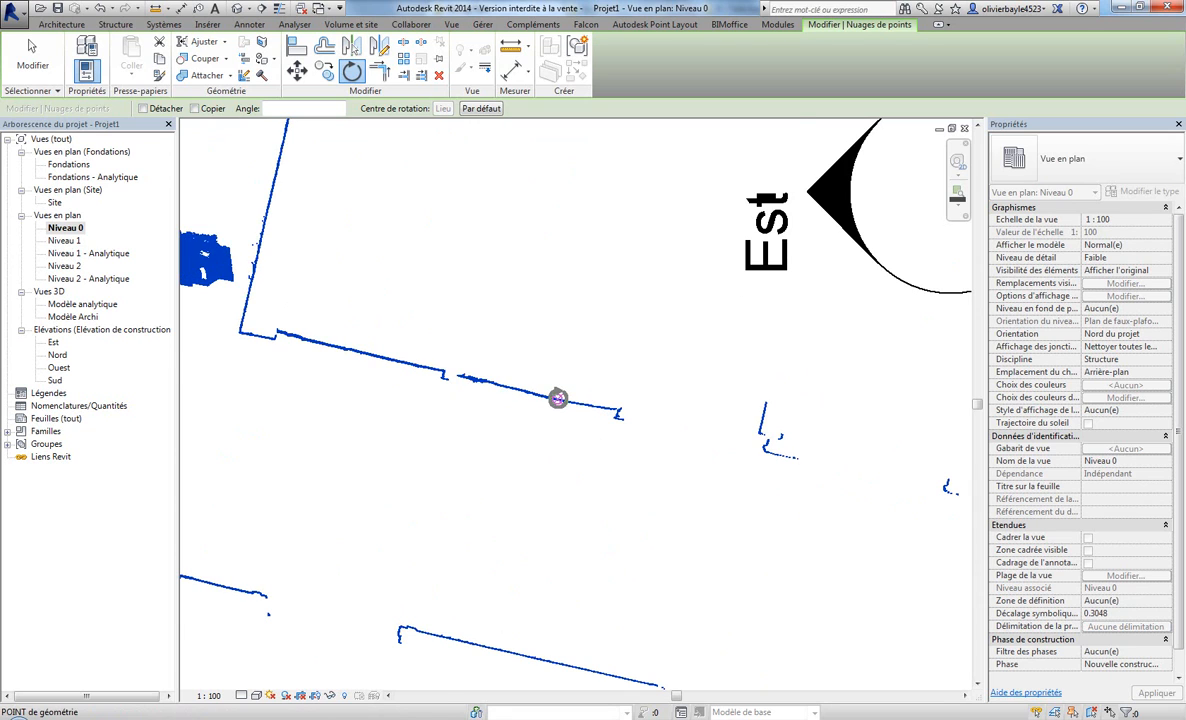
{"action": "left_click", "coordinate": [558, 399]}
Rotate the point cloud from a start ray along the slanted corridor wall until that wall runs horizontally.
{"action": "scroll", "coordinate": [558, 400], "scroll_direction": "down", "scroll_amount": 3}
{"action": "middle_click_drag", "start_coordinate": [560, 402], "coordinate": [903, 417]}
{"action": "middle_click_drag", "start_coordinate": [323, 305], "coordinate": [668, 427]}
{"action": "left_click", "coordinate": [420, 354]}
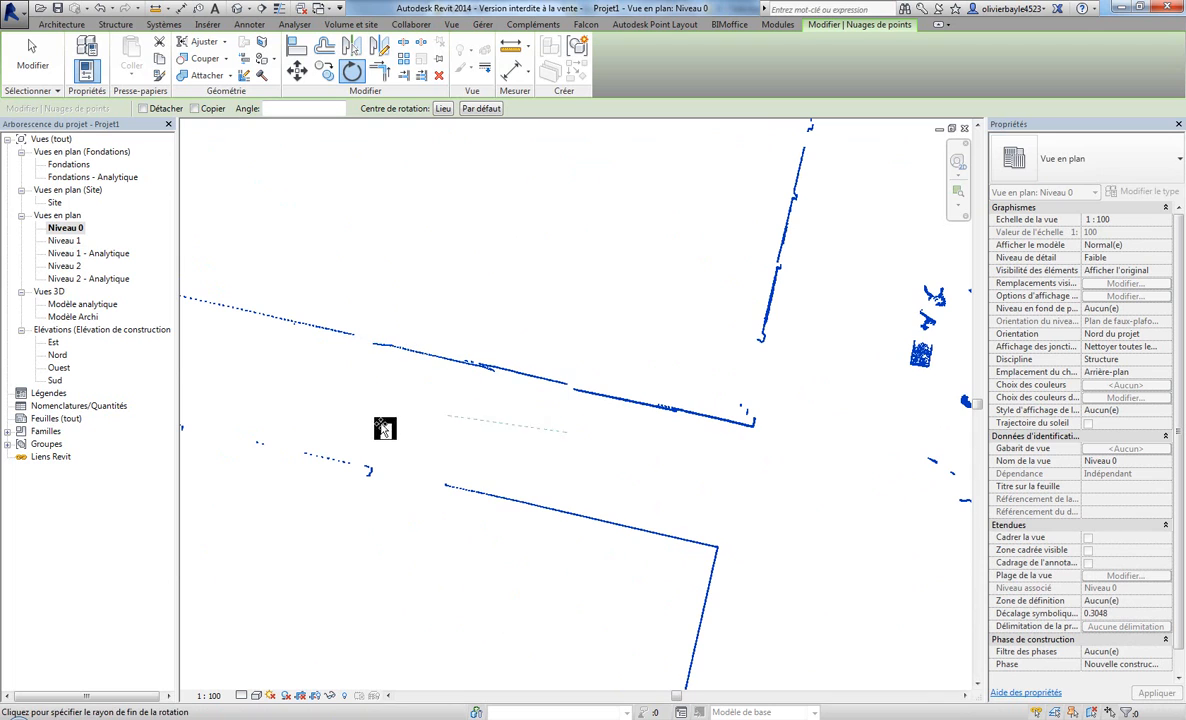
{"action": "middle_click_drag", "start_coordinate": [377, 497], "coordinate": [303, 436]}
{"action": "scroll", "coordinate": [324, 432], "scroll_direction": "down", "scroll_amount": 3}
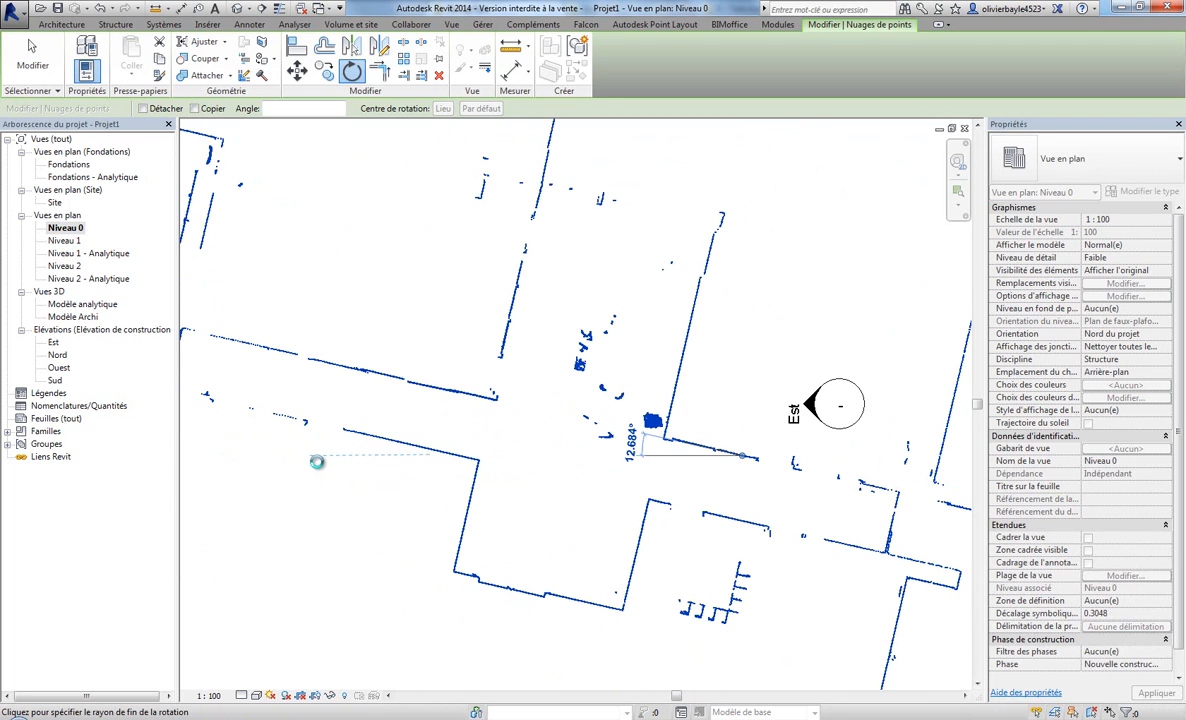
{"action": "middle_click_drag", "start_coordinate": [493, 487], "coordinate": [482, 421]}
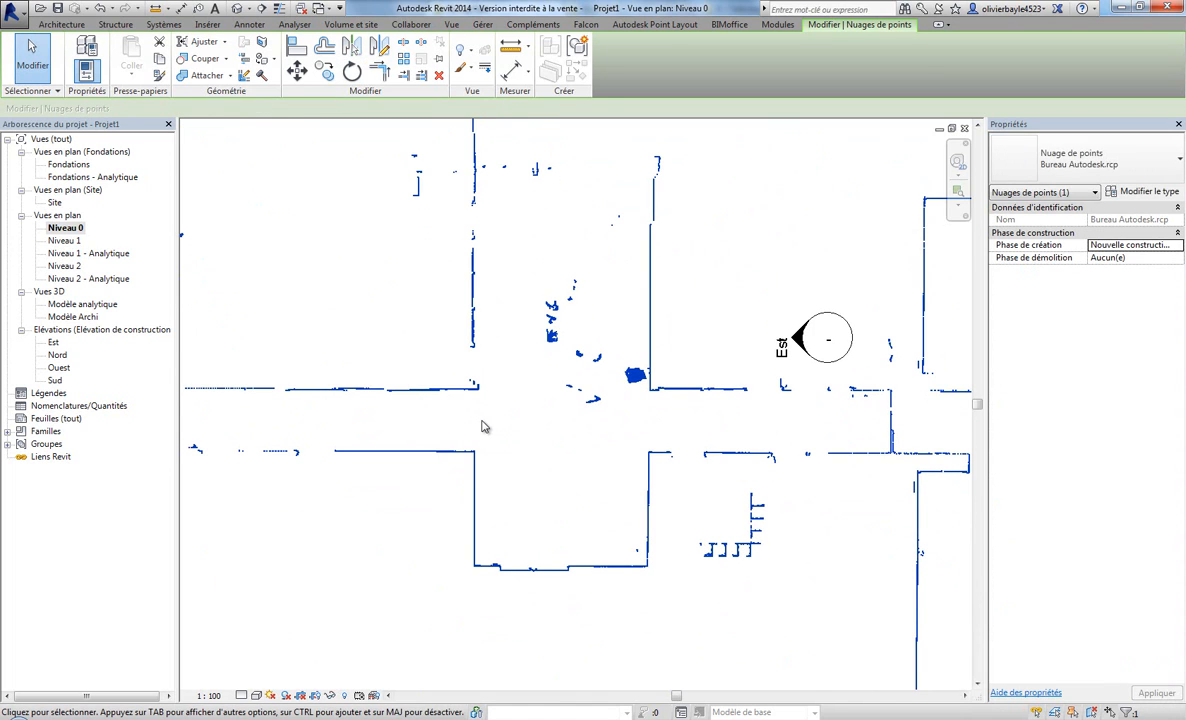
Move the Sud, Nord, Est and Ouest elevation markers outward so they surround the building's point cloud.
{"action": "scroll", "coordinate": [482, 426], "scroll_direction": "down", "scroll_amount": 3}
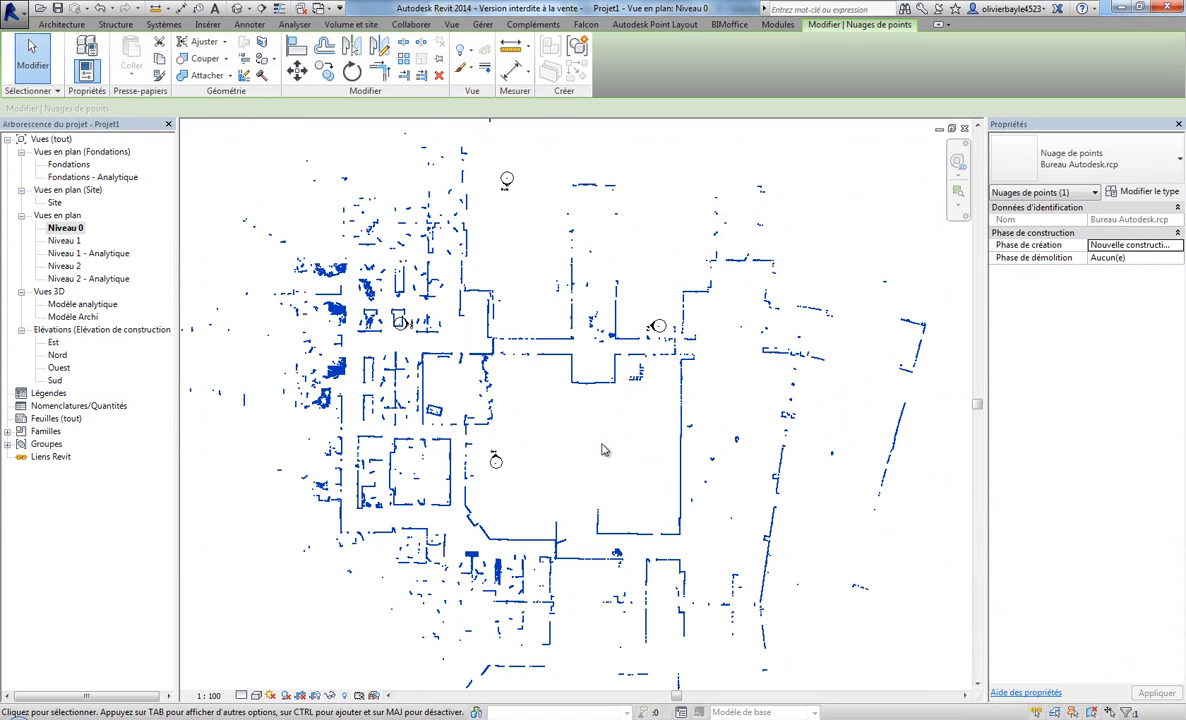
{"action": "scroll", "coordinate": [603, 449], "scroll_direction": "down", "scroll_amount": 1}
{"action": "mouse_move", "coordinate": [509, 459]}
{"action": "left_mouse_down"}
{"action": "mouse_move", "coordinate": [549, 538]}
{"action": "mouse_move", "coordinate": [577, 652]}
{"action": "left_mouse_up"}
{"action": "mouse_move", "coordinate": [505, 201]}
{"action": "left_mouse_down"}
{"action": "mouse_move", "coordinate": [547, 238]}
{"action": "mouse_move", "coordinate": [532, 195]}
{"action": "mouse_move", "coordinate": [571, 192]}
{"action": "left_mouse_up"}
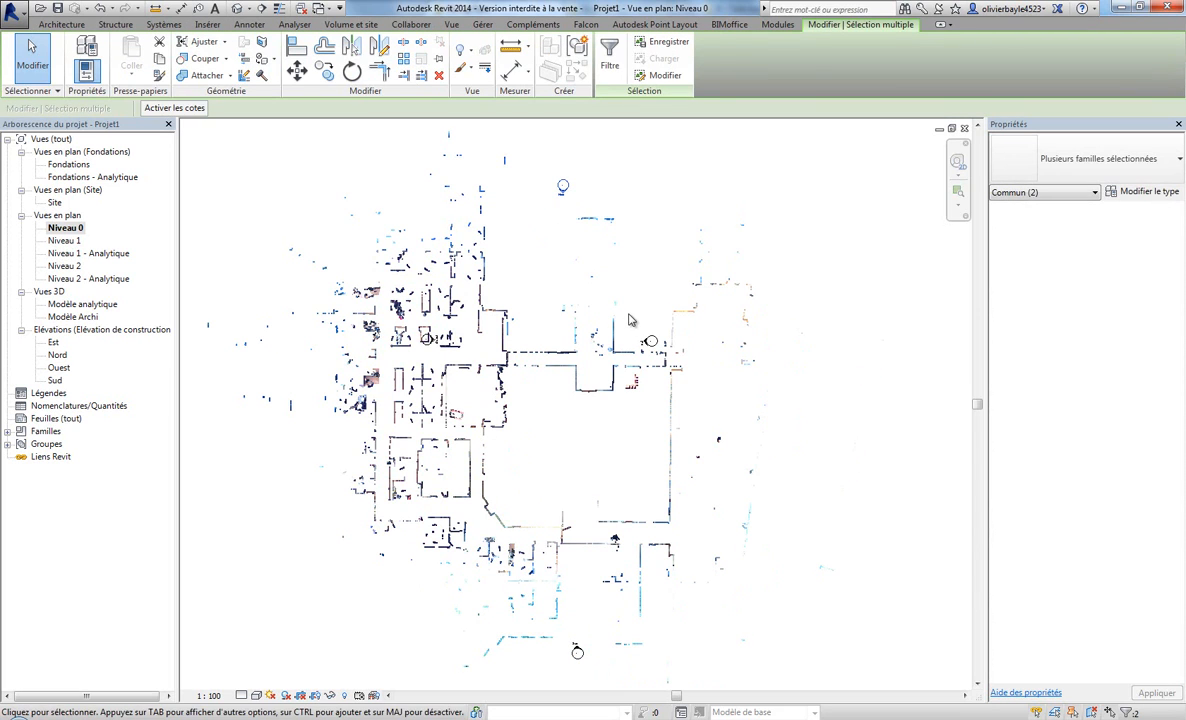
{"action": "mouse_move", "coordinate": [629, 315]}
{"action": "left_mouse_down"}
{"action": "mouse_move", "coordinate": [677, 374]}
{"action": "mouse_move", "coordinate": [829, 432]}
{"action": "left_mouse_up"}
{"action": "key", "text": "Escape"}
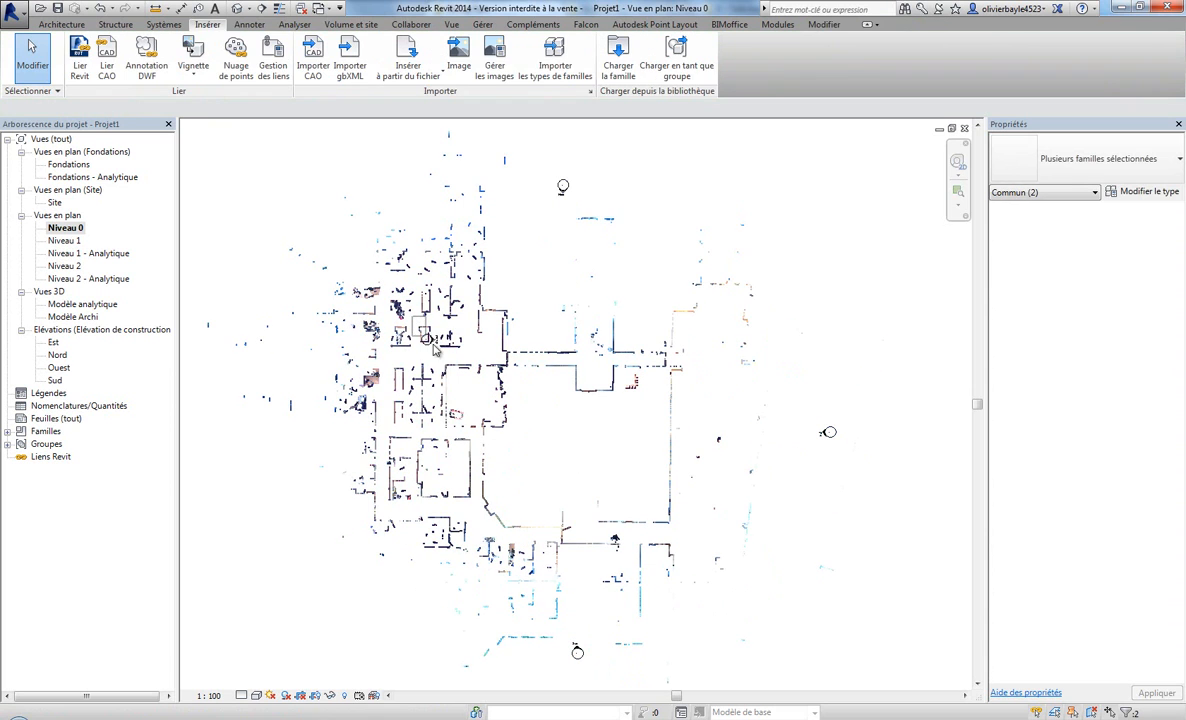
{"action": "mouse_move", "coordinate": [435, 348]}
{"action": "left_mouse_down"}
{"action": "mouse_move", "coordinate": [382, 294]}
{"action": "mouse_move", "coordinate": [285, 405]}
{"action": "mouse_move", "coordinate": [283, 432]}
{"action": "left_mouse_up"}
Create a perspective camera view looking west along the corridor from Niveau 0 with a 1.75 offset, and set its detail level to Elevé.
{"action": "mouse_move", "coordinate": [636, 392]}
{"action": "middle_mouse_down"}
{"action": "mouse_move", "coordinate": [569, 429]}
{"action": "mouse_move", "coordinate": [557, 421]}
{"action": "middle_mouse_up"}
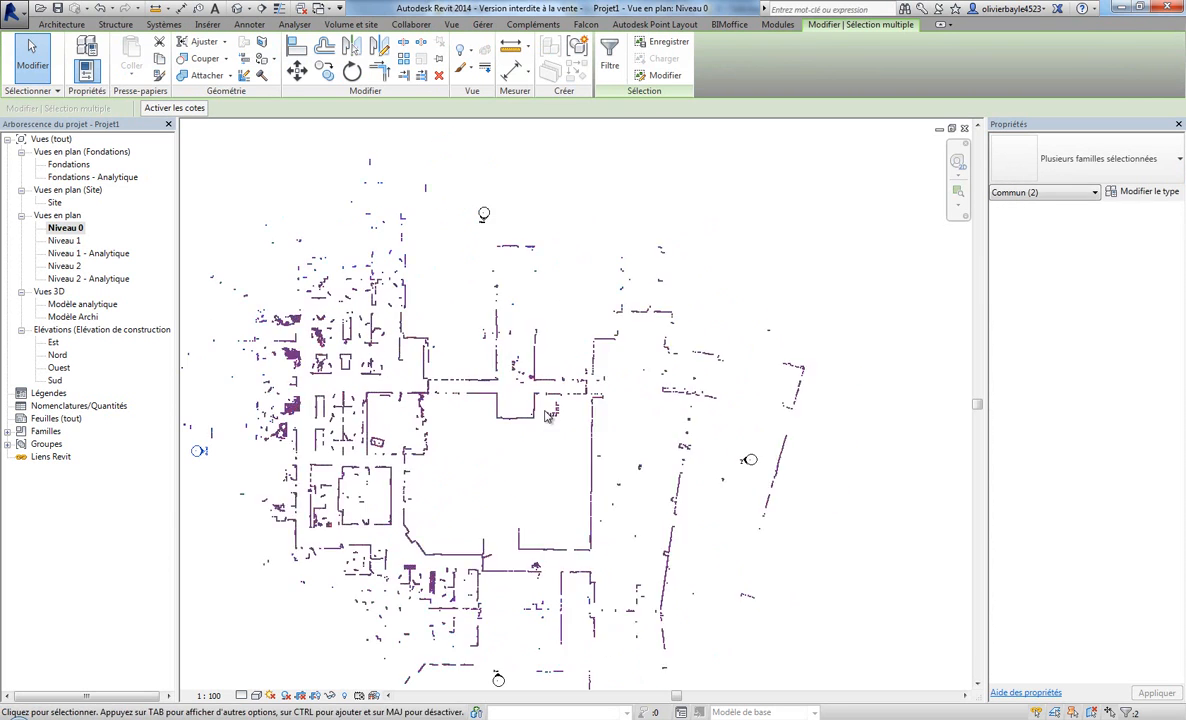
{"action": "scroll", "coordinate": [546, 416], "scroll_direction": "up", "scroll_amount": 1}
{"action": "scroll", "coordinate": [546, 416], "scroll_direction": "up", "scroll_amount": 4}
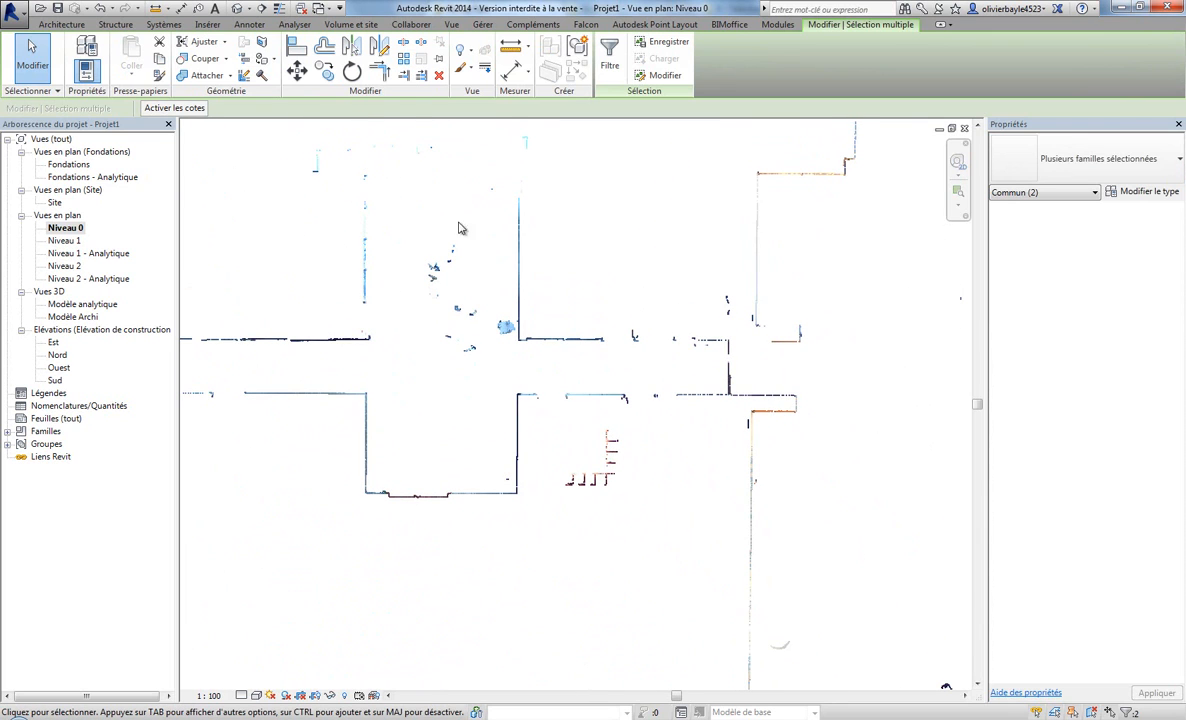
{"action": "left_click", "coordinate": [248, 8]}
{"action": "left_click", "coordinate": [255, 43]}
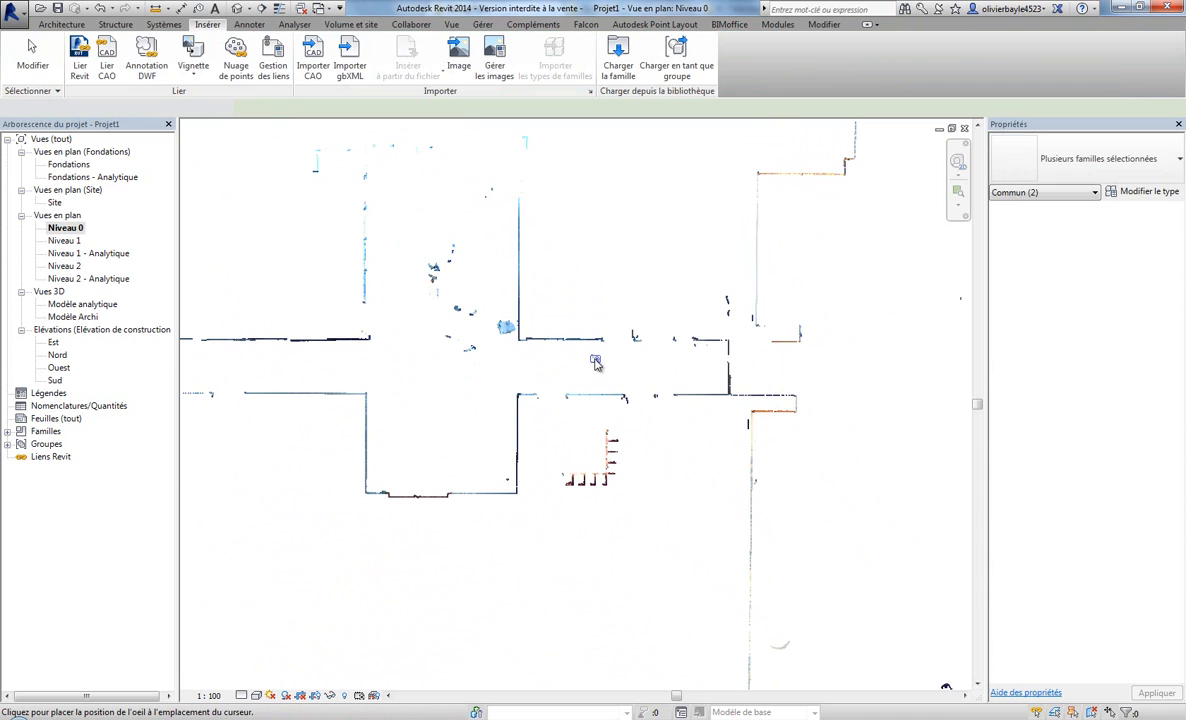
{"action": "left_click", "coordinate": [550, 356]}
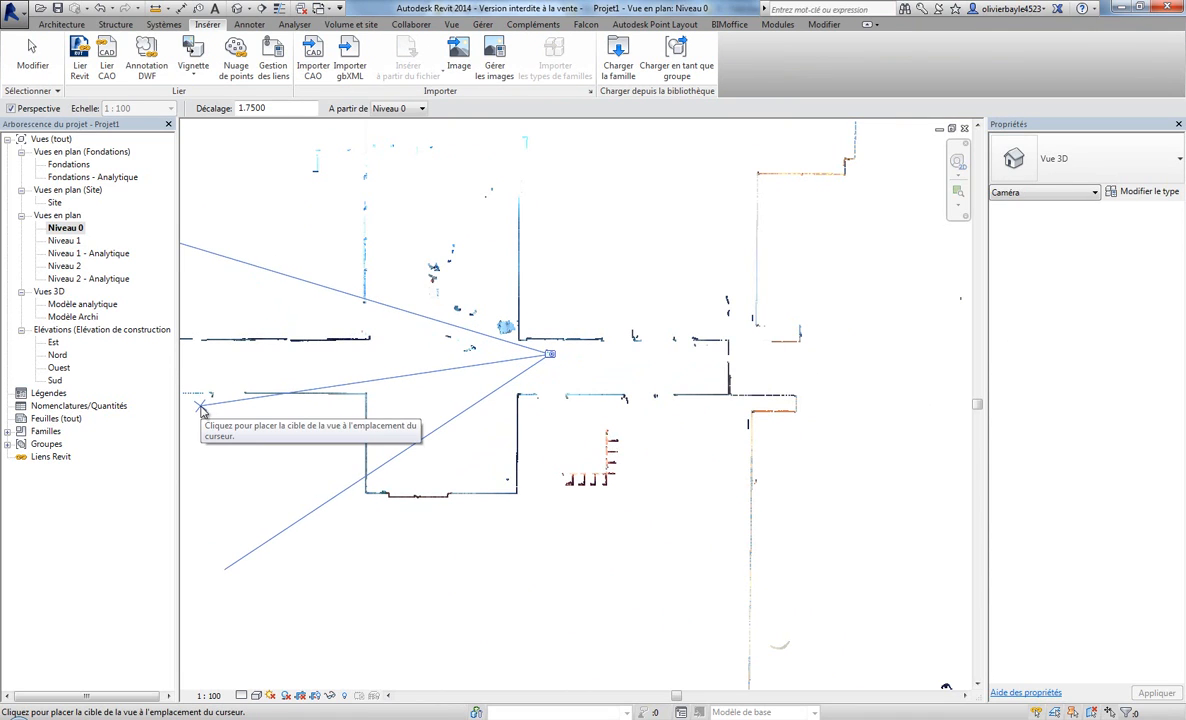
{"action": "middle_click_drag", "start_coordinate": [211, 417], "coordinate": [614, 402]}
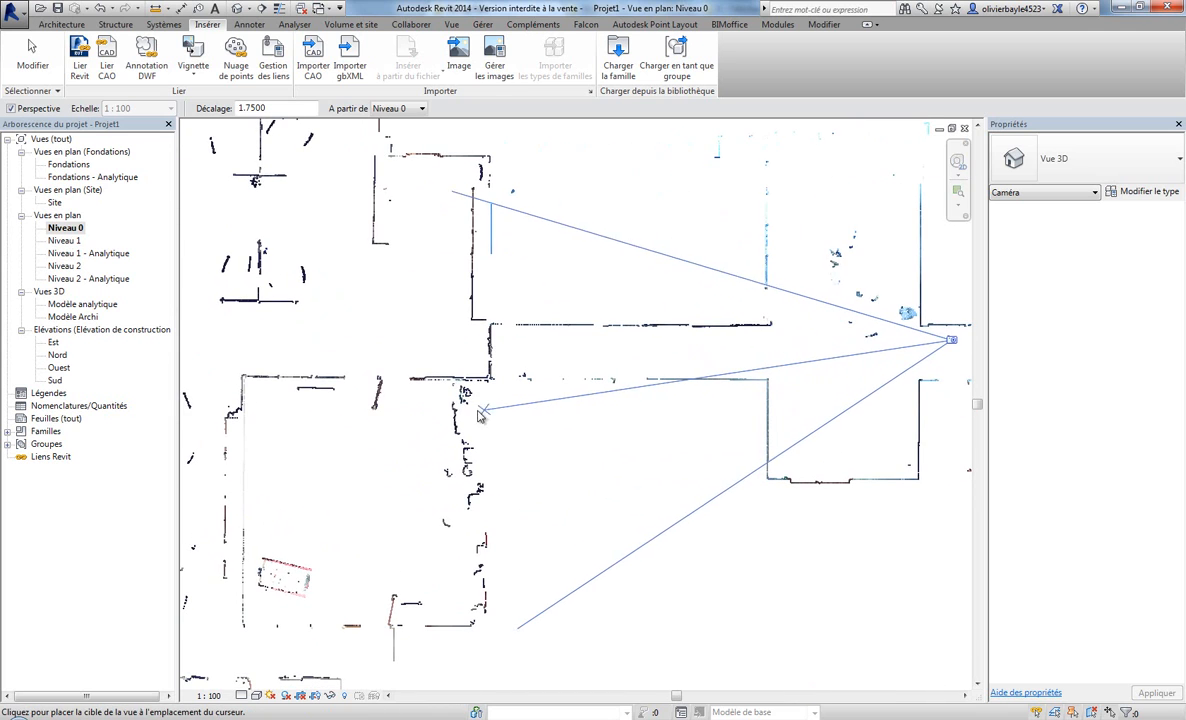
{"action": "left_click", "coordinate": [426, 431]}
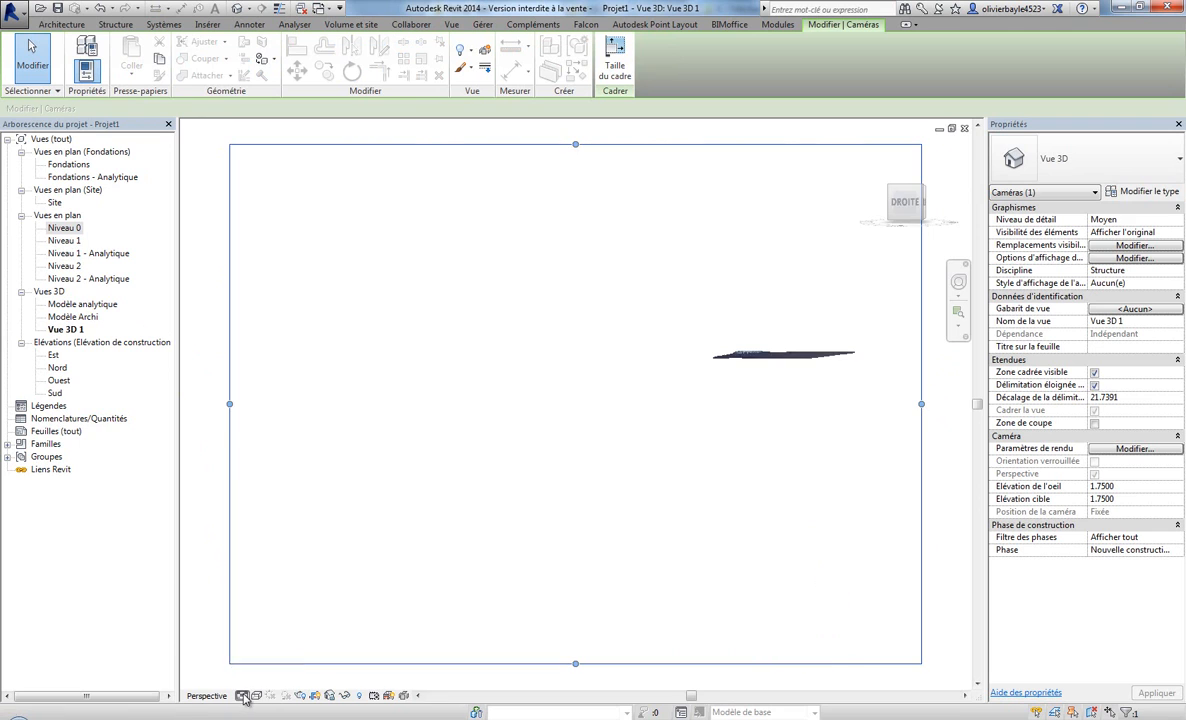
{"action": "left_click", "coordinate": [241, 695]}
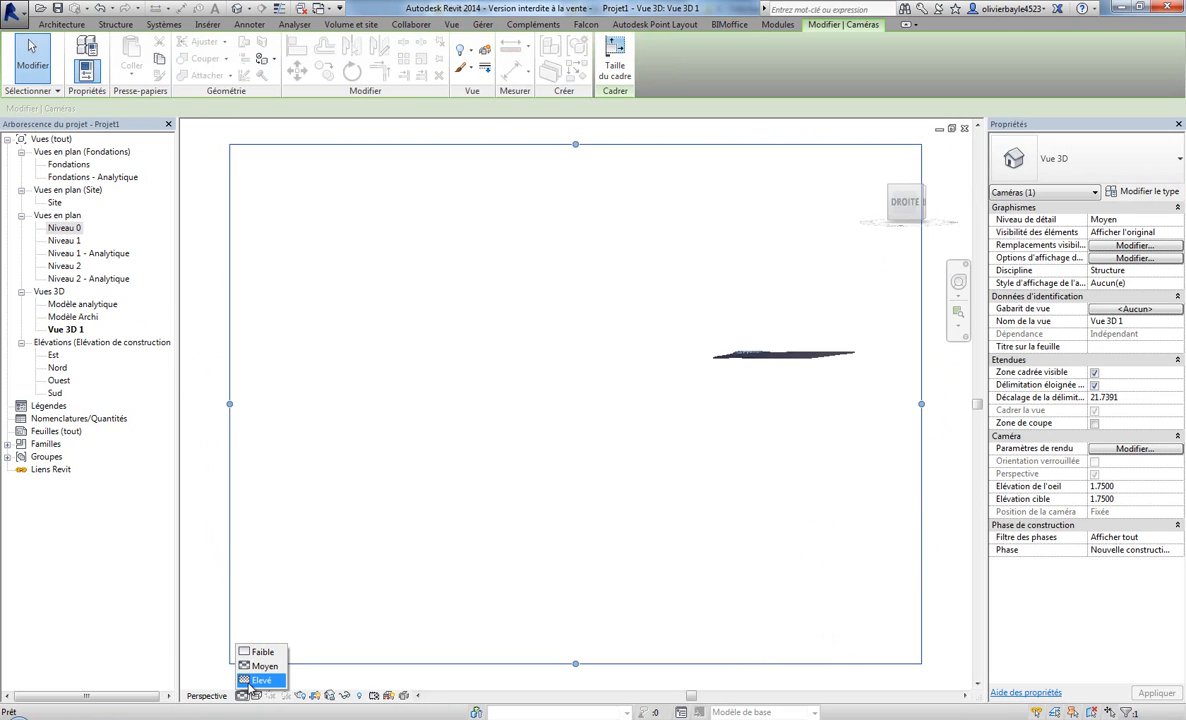
{"action": "left_click", "coordinate": [250, 681]}
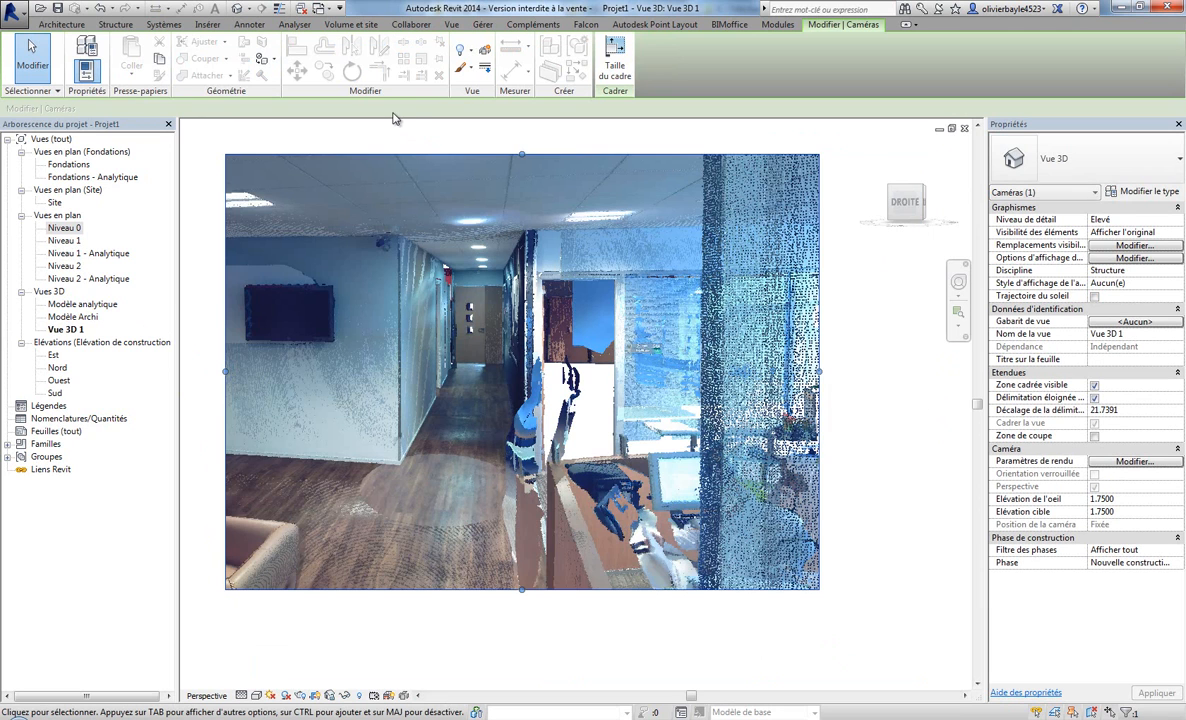
Reopen the Niveau 0 plan and tile it side by side with the Vue 3D 1 camera view.
{"action": "double_click", "coordinate": [64, 228]}
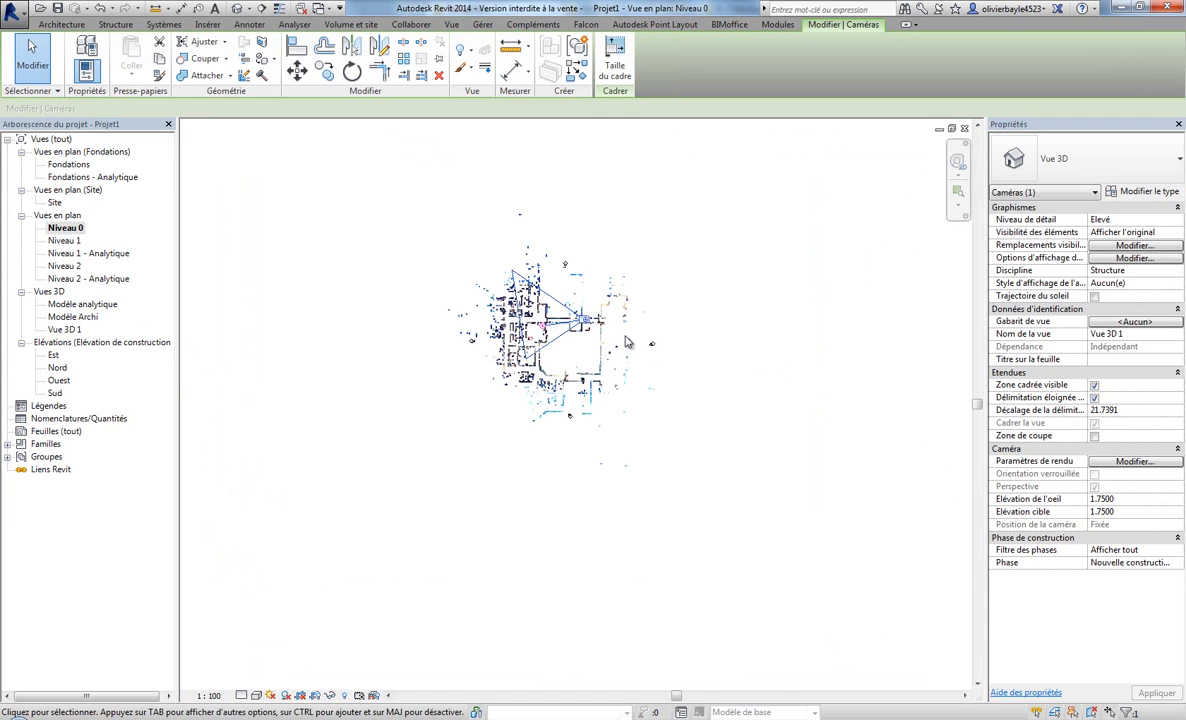
{"action": "key", "text": "w"}
{"action": "key", "text": "t"}
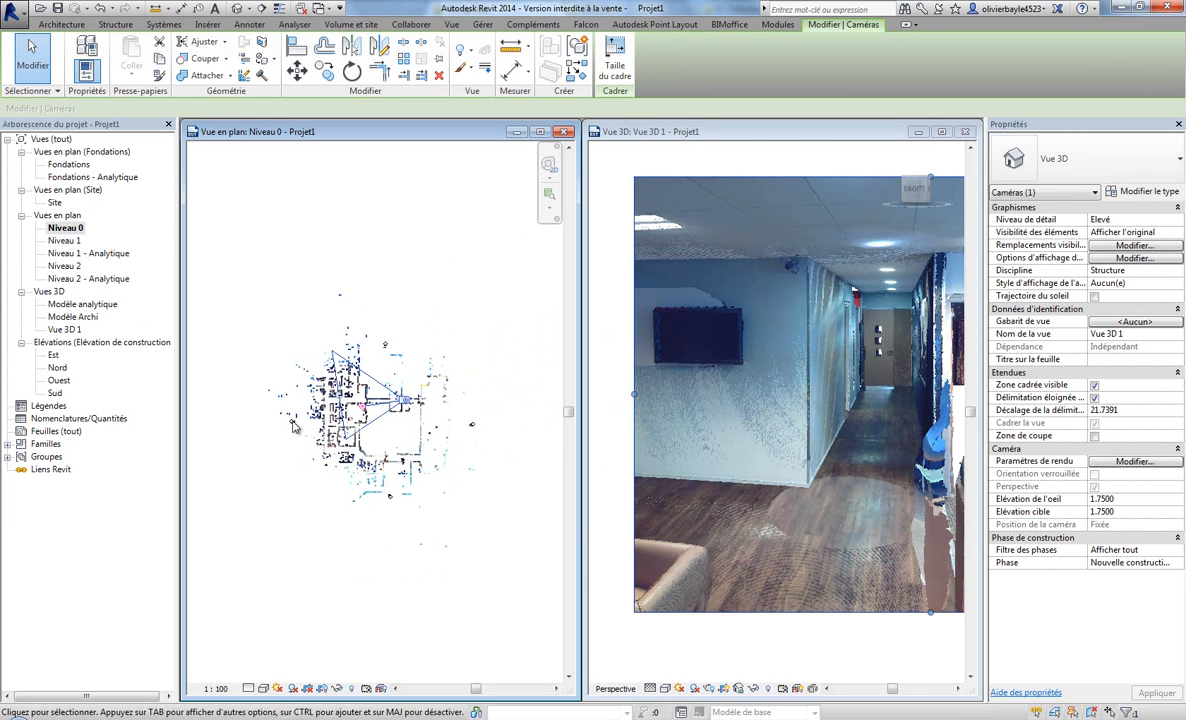
Shift the camera's eye point slightly west and toward the middle of the corridor in the plan, and check the result in Vue 3D 1.
{"action": "scroll", "coordinate": [357, 405], "scroll_direction": "up", "scroll_amount": 4}
{"action": "scroll", "coordinate": [478, 376], "scroll_direction": "up", "scroll_amount": 3}
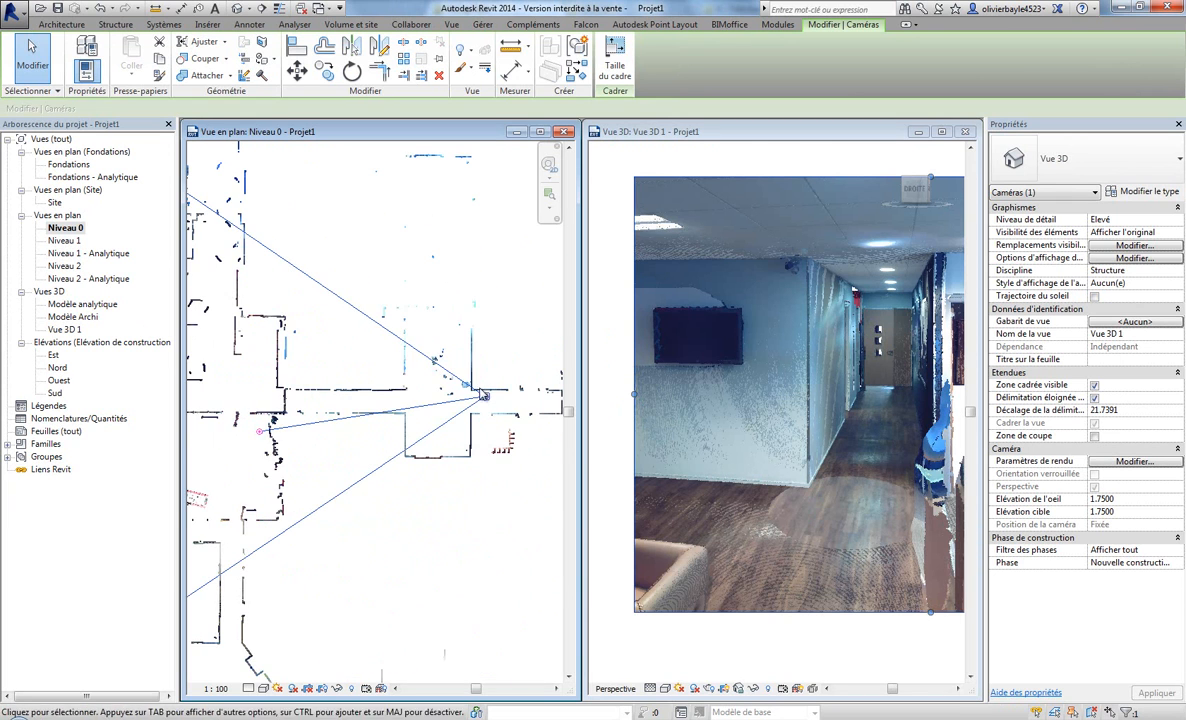
{"action": "left_click_drag", "start_coordinate": [476, 401], "coordinate": [474, 401]}
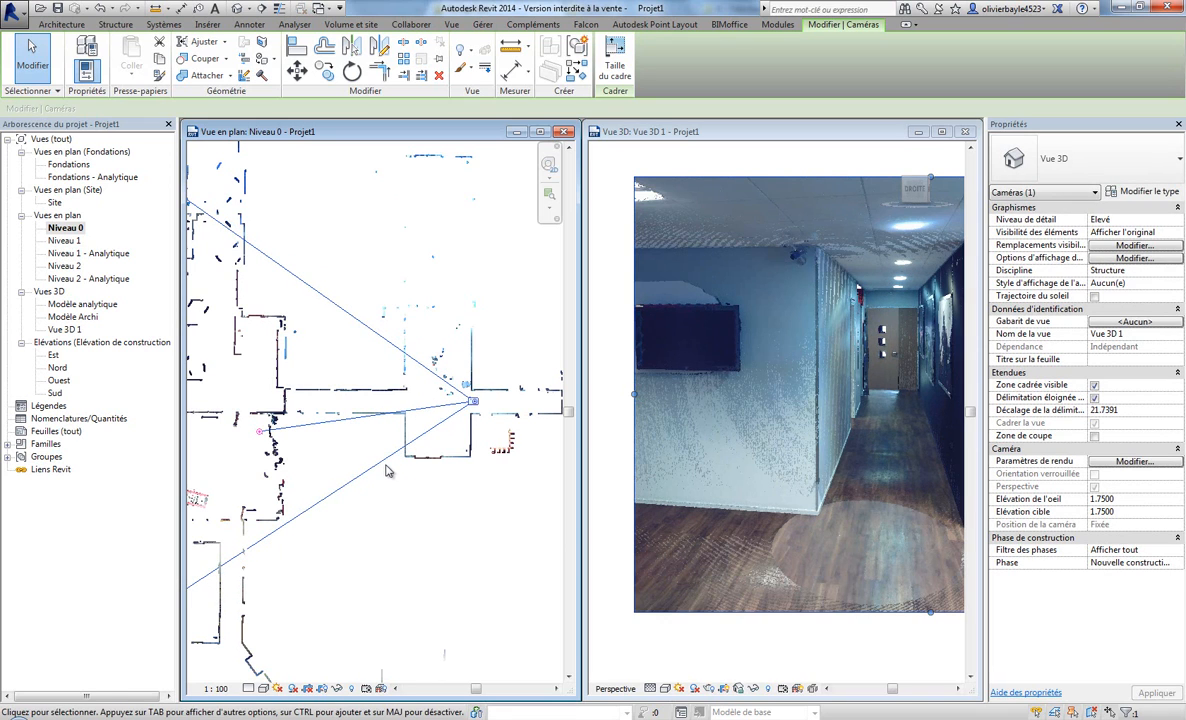
{"action": "left_click", "coordinate": [708, 174]}
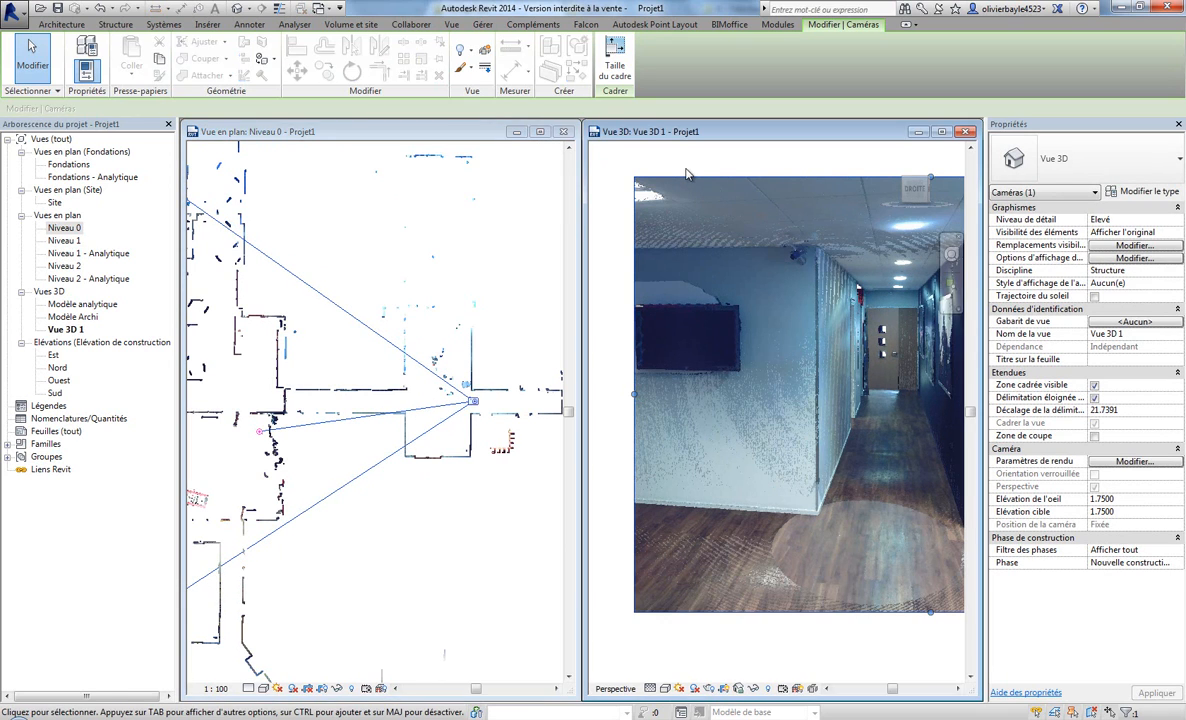
{"action": "scroll", "coordinate": [688, 175], "scroll_direction": "down", "scroll_amount": 1}
{"action": "middle_click_drag", "start_coordinate": [813, 486], "coordinate": [776, 503]}
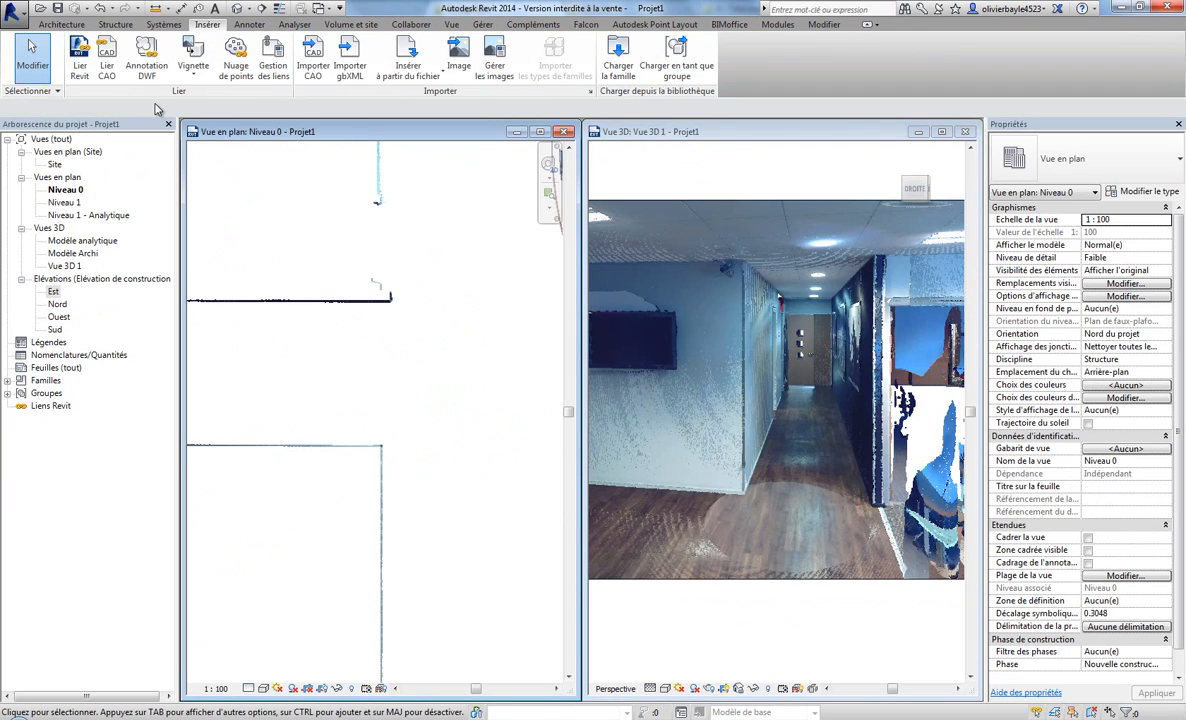
Start a structural wall in the Niveau 0 plan with the Cloison 5cm basic wall type.
{"action": "left_click", "coordinate": [115, 25]}
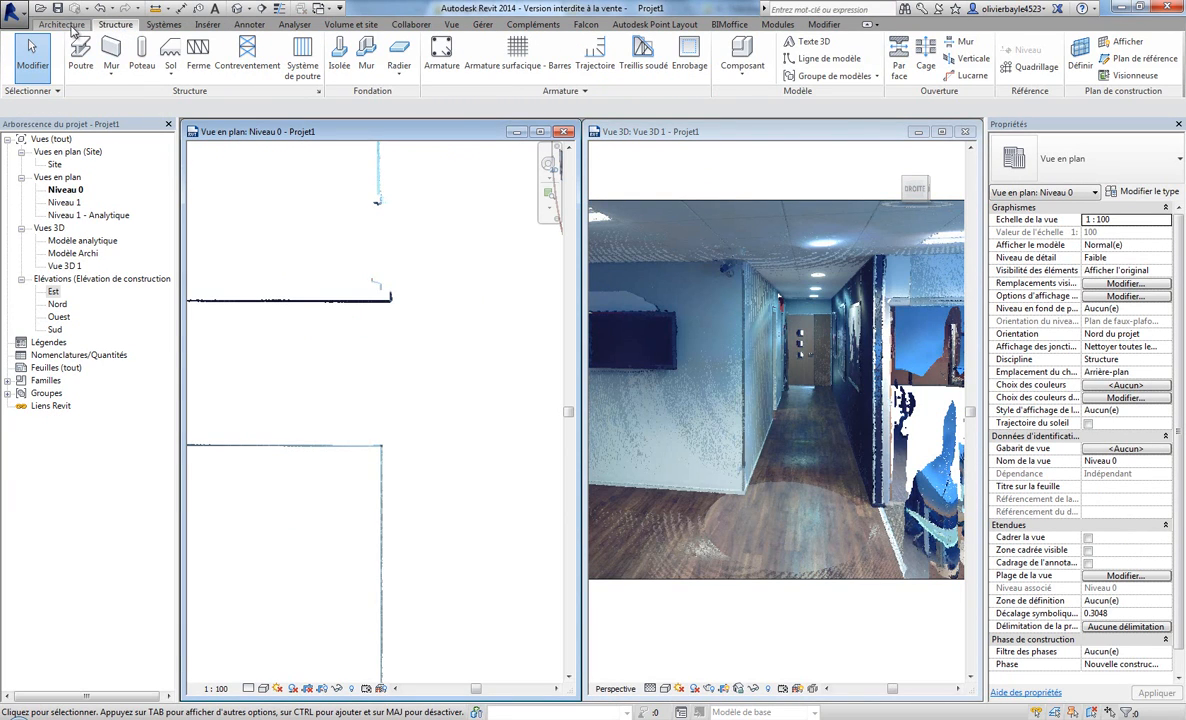
{"action": "left_click", "coordinate": [111, 50]}
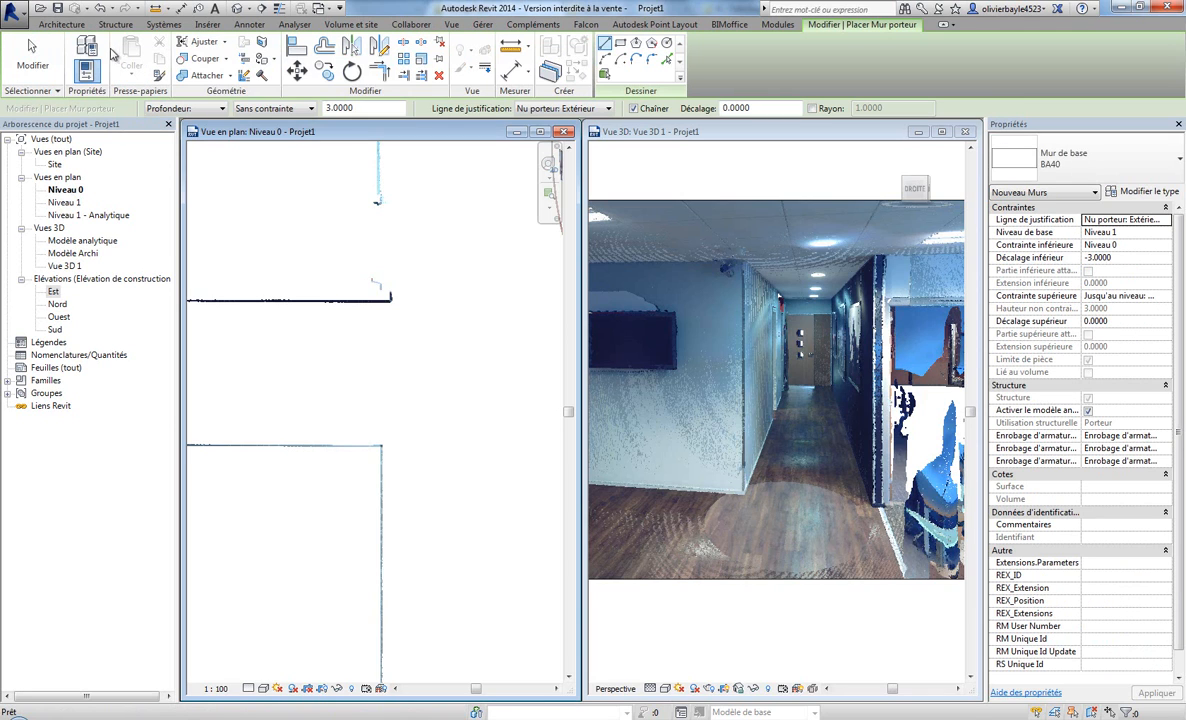
{"action": "left_click", "coordinate": [1098, 177]}
{"action": "scroll", "coordinate": [1065, 380], "scroll_direction": "up", "scroll_amount": 4}
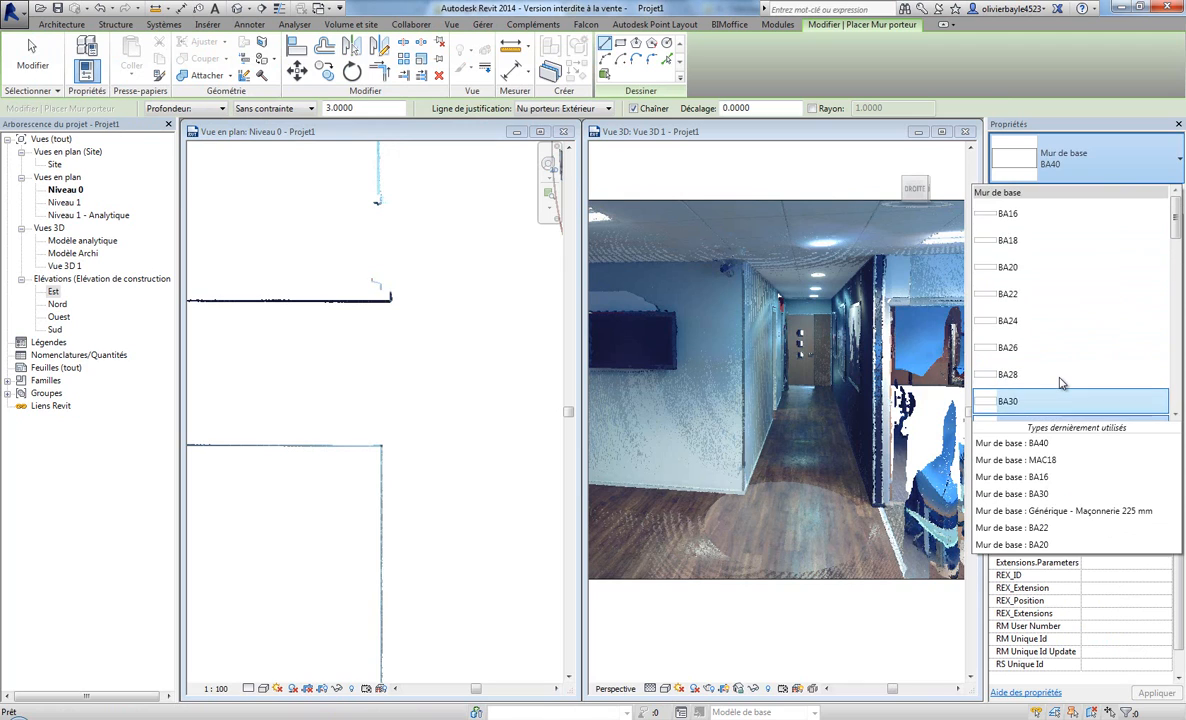
{"action": "scroll", "coordinate": [1035, 245], "scroll_direction": "down", "scroll_amount": 4}
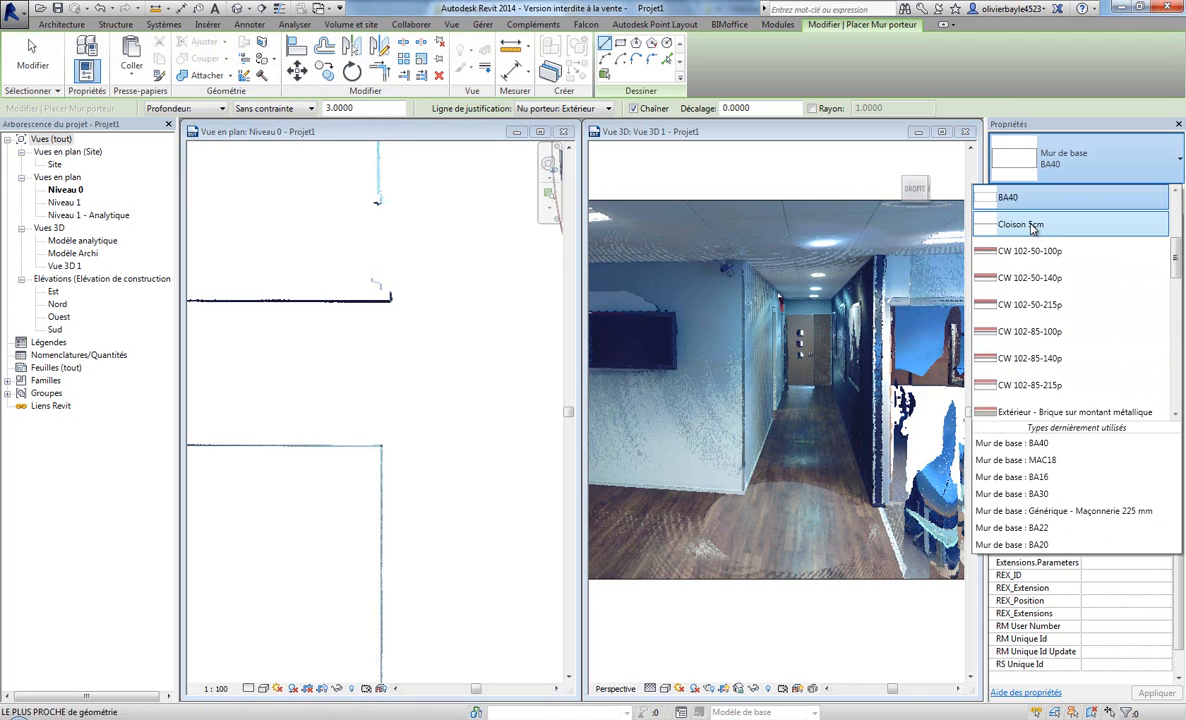
{"action": "left_click", "coordinate": [1035, 225]}
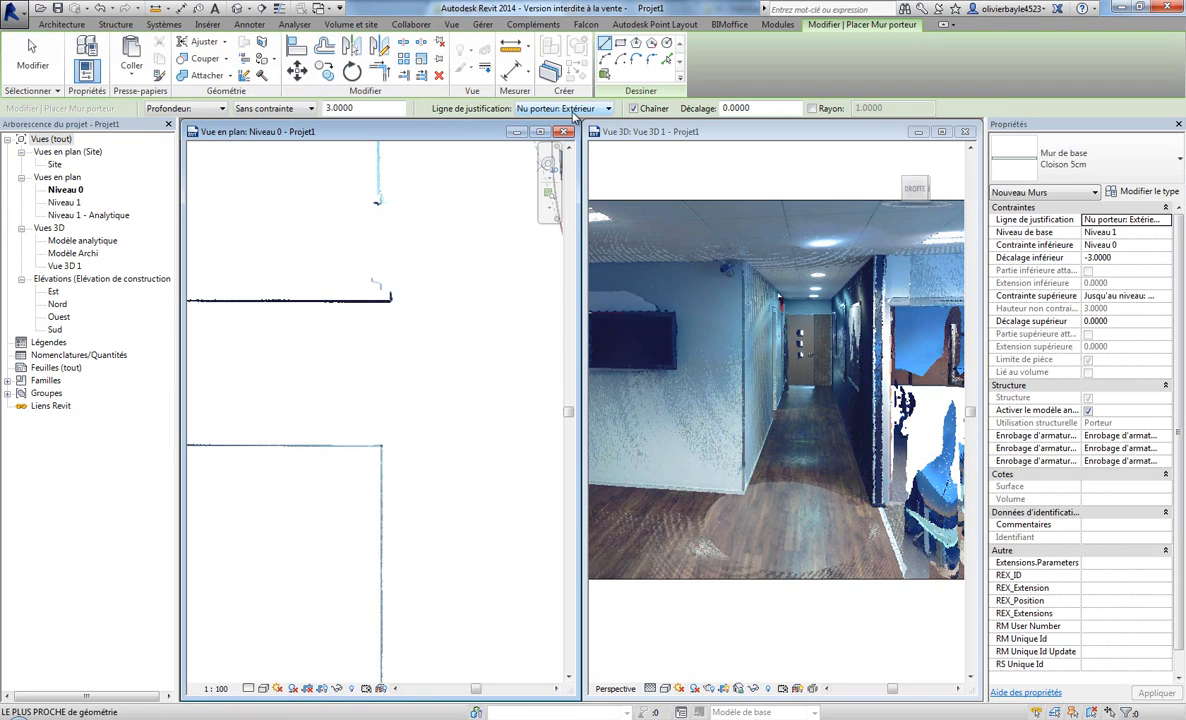
Set the new wall to be built by height (Hauteur) up to Niveau 1.
{"action": "left_click", "coordinate": [222, 108]}
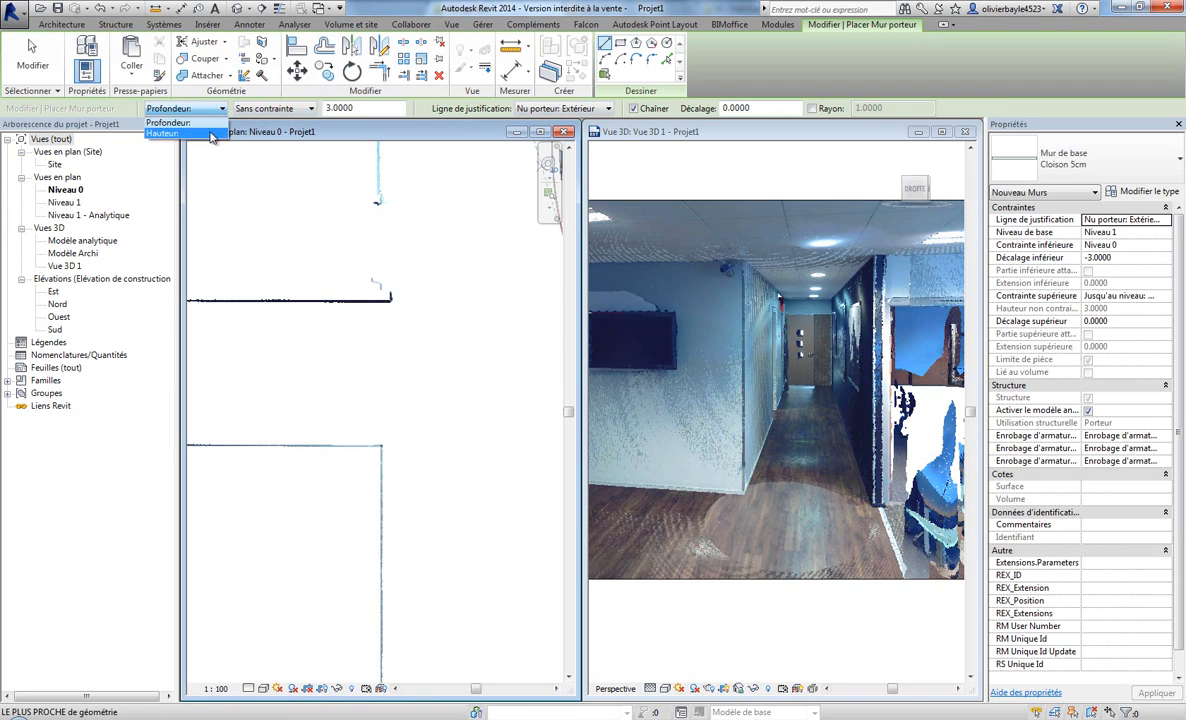
{"action": "left_click", "coordinate": [170, 121]}
{"action": "left_click", "coordinate": [311, 108]}
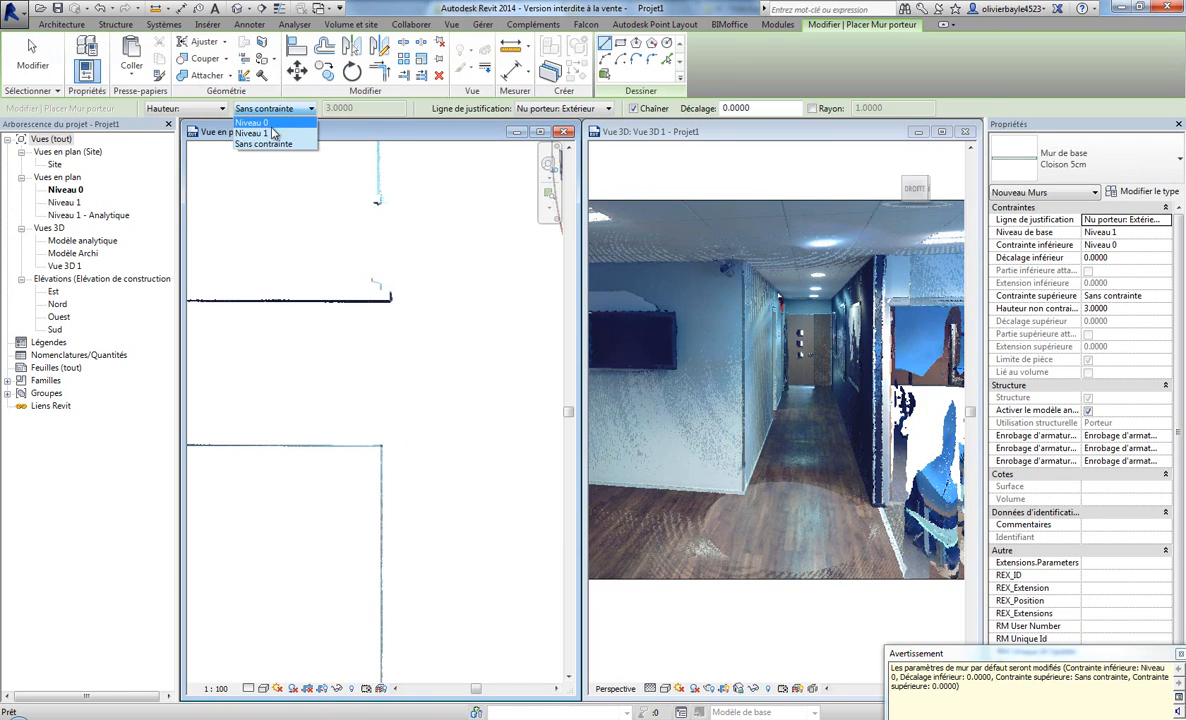
{"action": "left_click", "coordinate": [252, 133]}
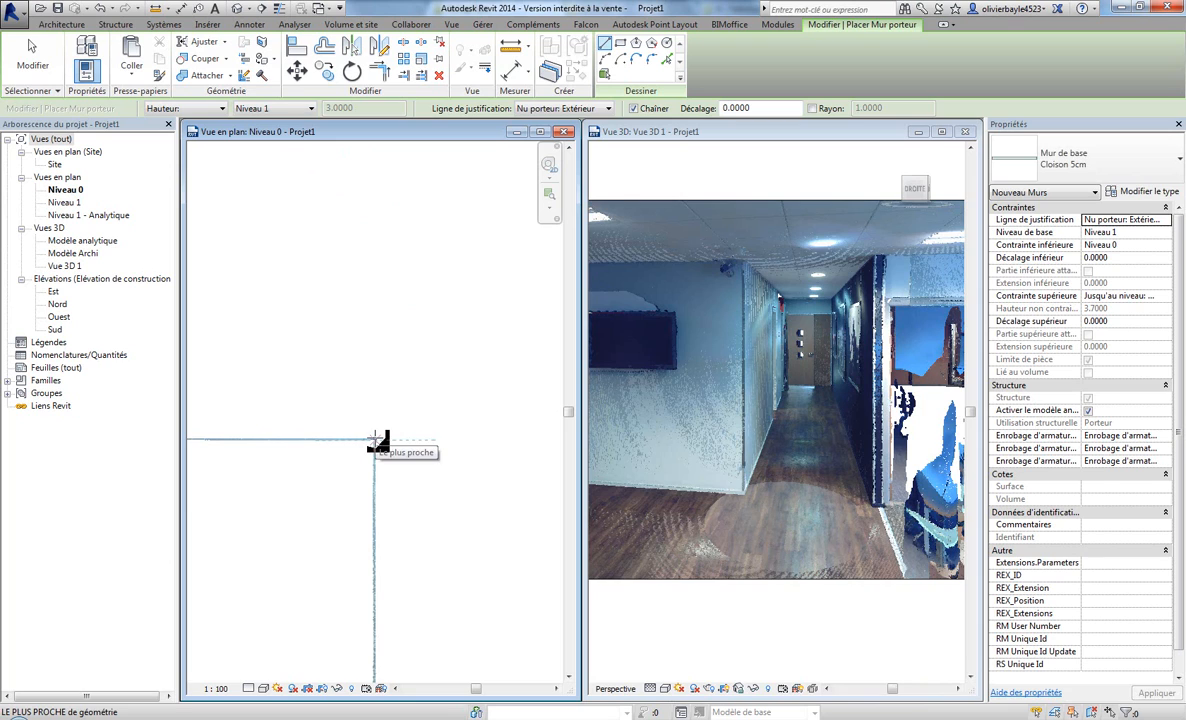
Draw a vertical wall about 1.5 m long across the corridor in plan, from the point cloud corner to the opposite wall line.
{"action": "left_click", "coordinate": [378, 440]}
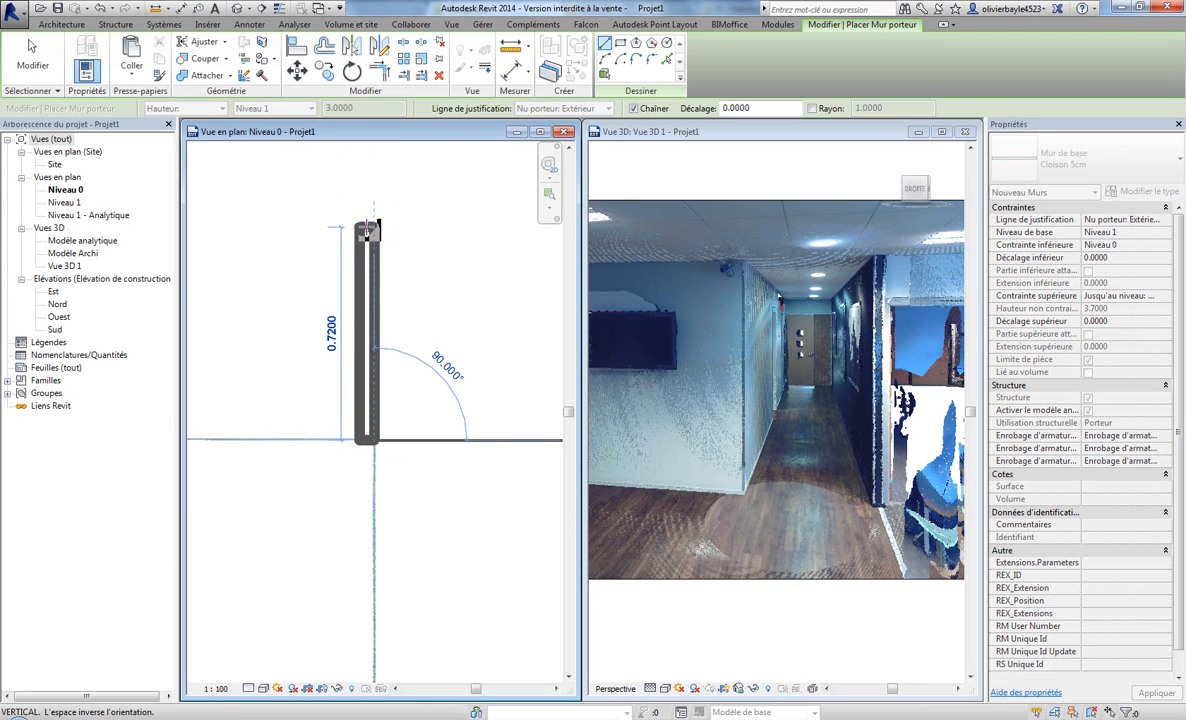
{"action": "middle_click_drag", "start_coordinate": [366, 197], "coordinate": [389, 384]}
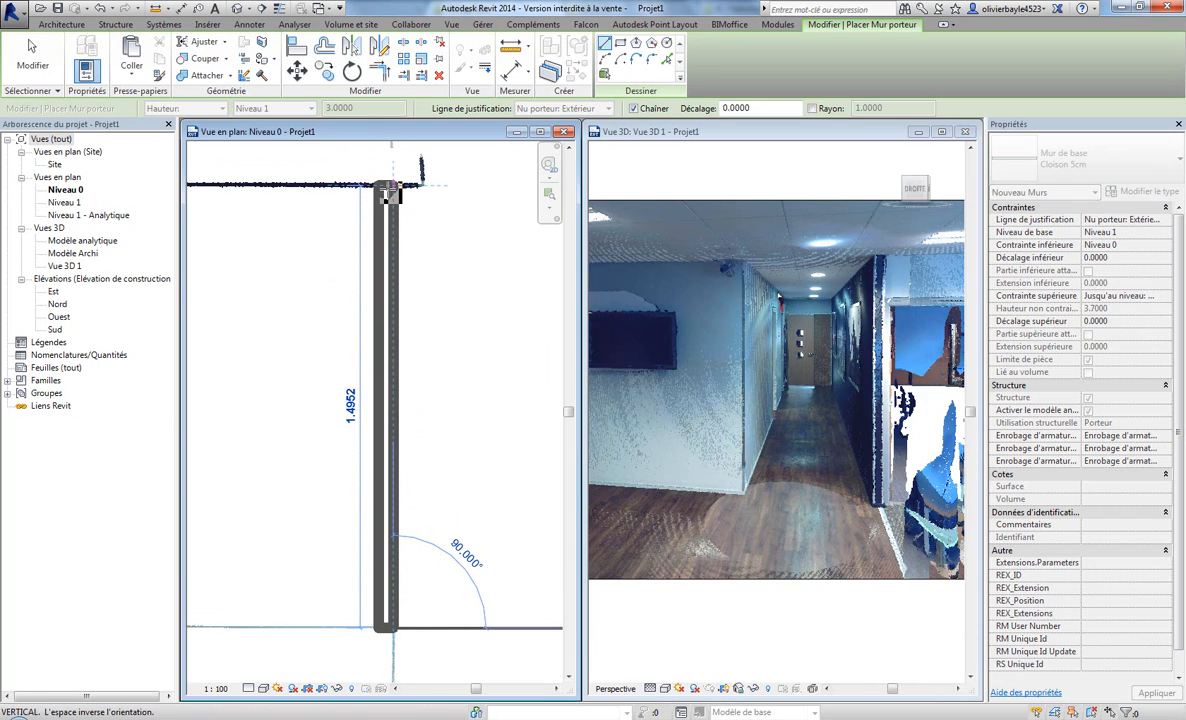
{"action": "left_click", "coordinate": [388, 190]}
{"action": "key", "text": "Escape"}
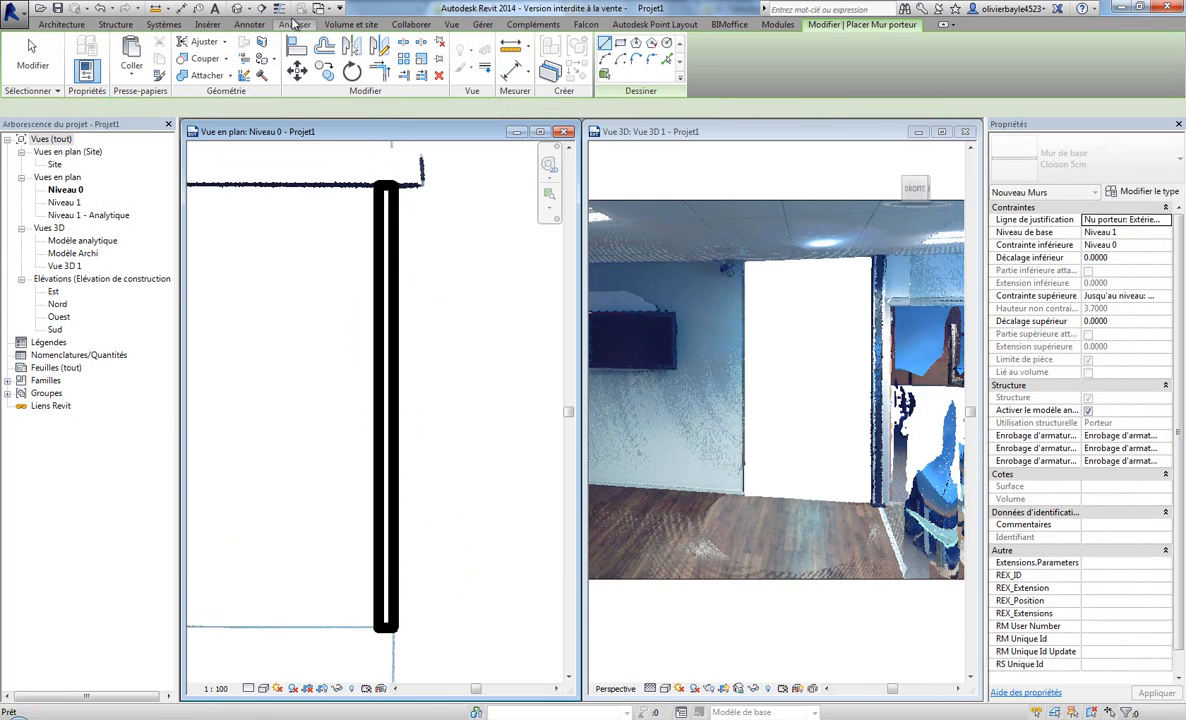
{"action": "middle_click_drag", "start_coordinate": [427, 380], "coordinate": [394, 375]}
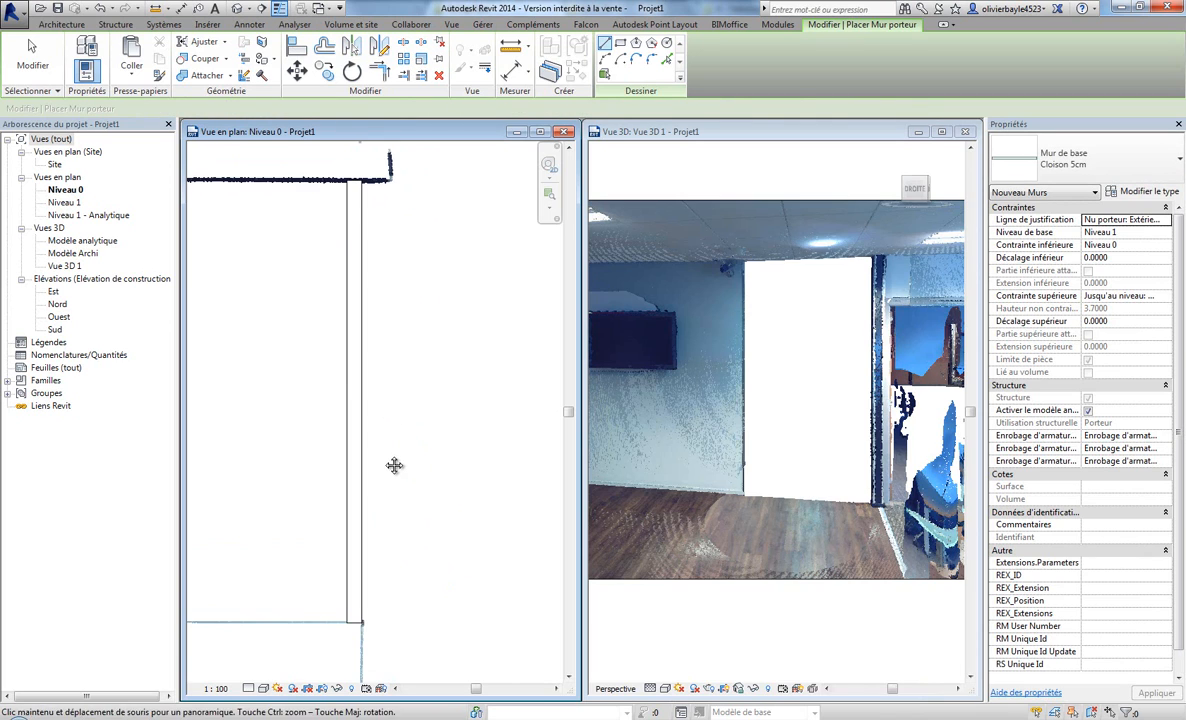
{"action": "scroll", "coordinate": [394, 466], "scroll_direction": "down", "scroll_amount": 1}
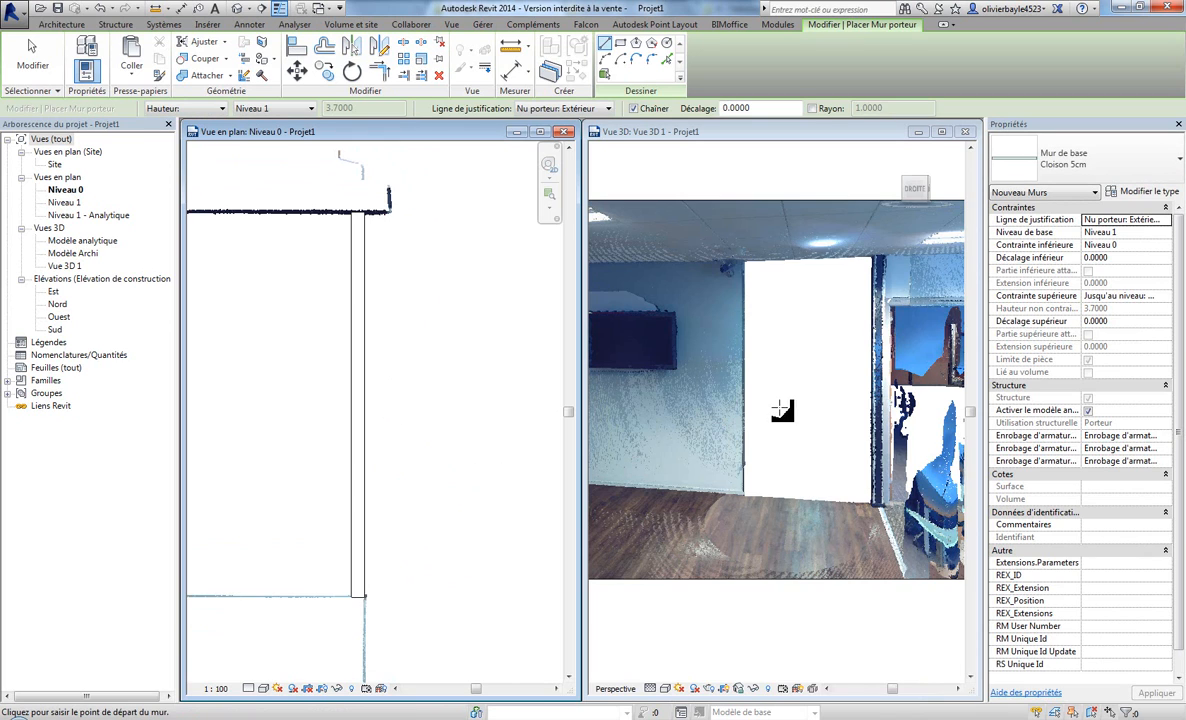
Set the visual style of the Vue 3D 1 camera view to Réaliste.
{"action": "left_click", "coordinate": [805, 204]}
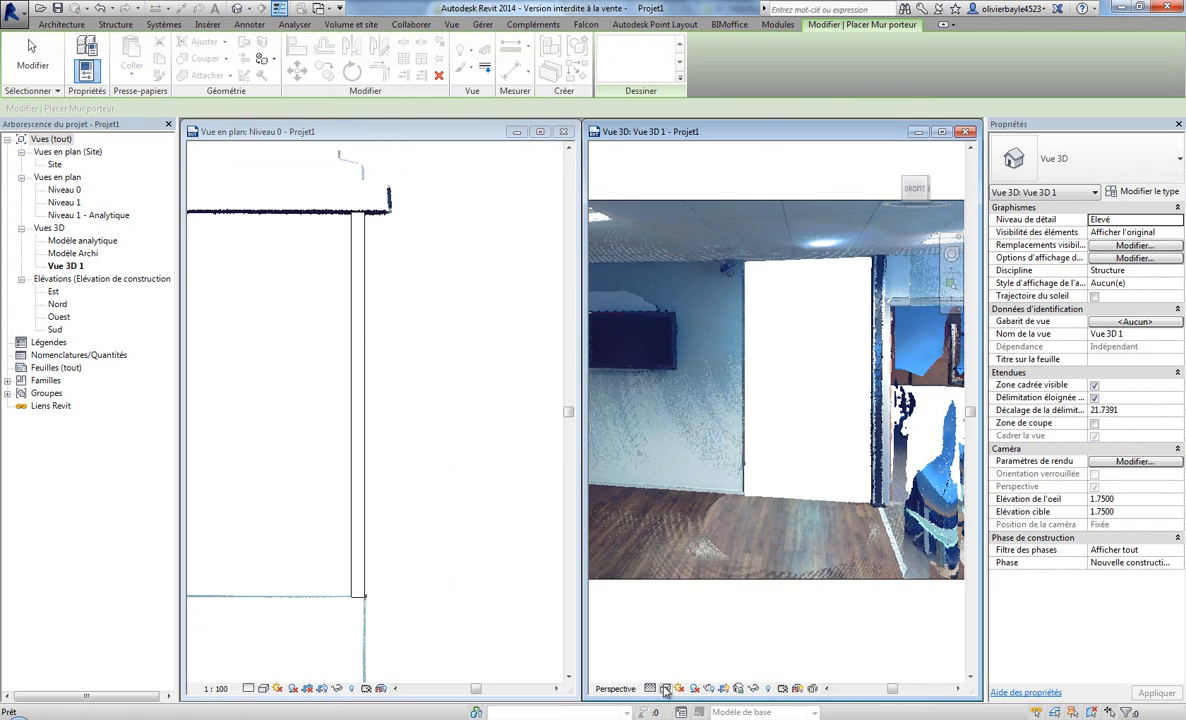
{"action": "left_click", "coordinate": [665, 688]}
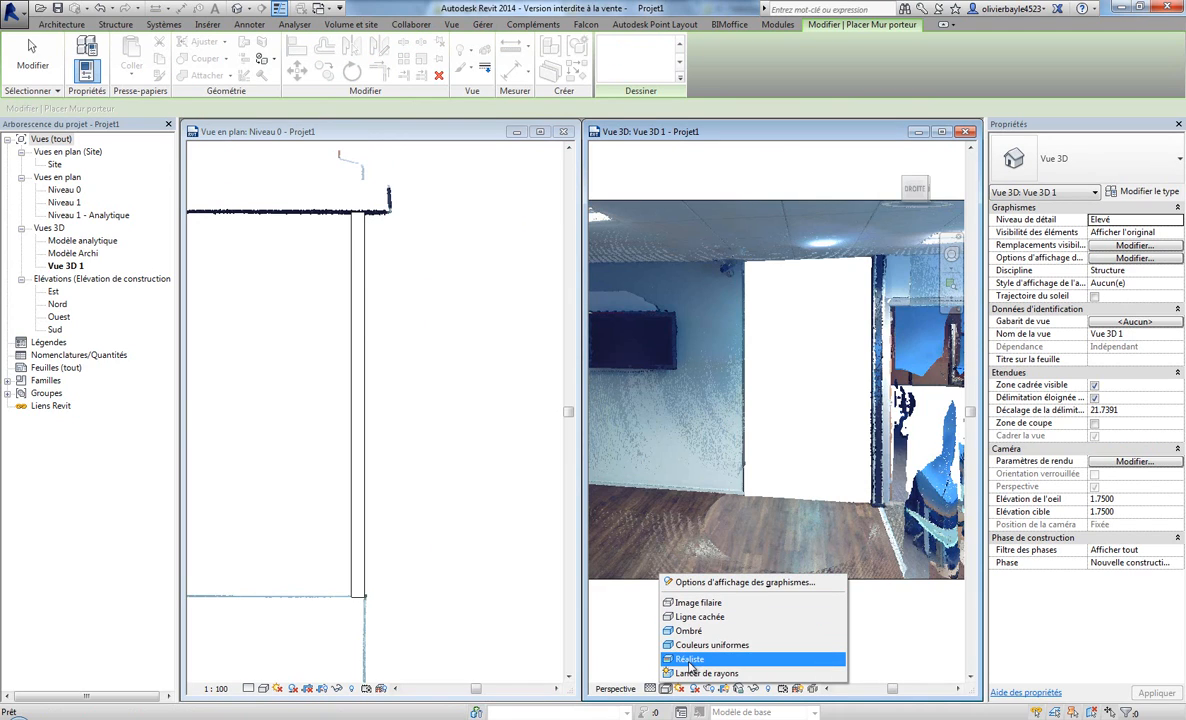
{"action": "left_click", "coordinate": [690, 660]}
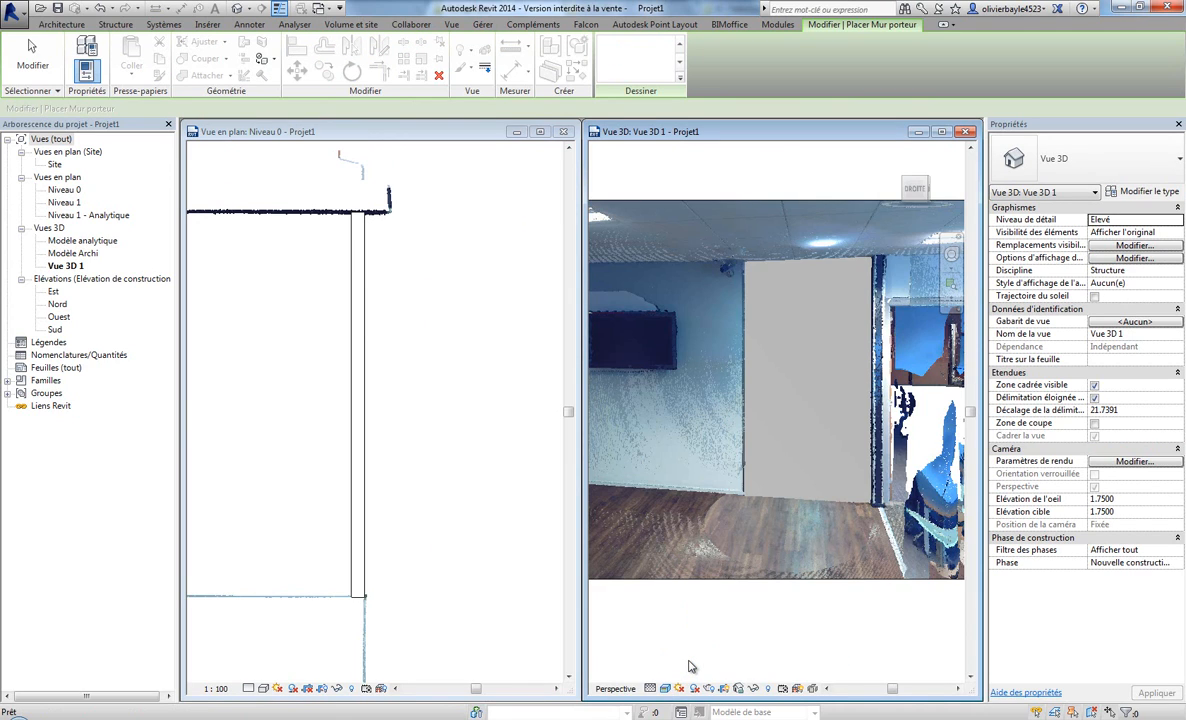
Place an Int. Simple - Imposte latérale door, type PP (0.73m x 2.04m), in the new corridor wall in the Niveau 0 plan.
{"action": "left_click", "coordinate": [350, 132]}
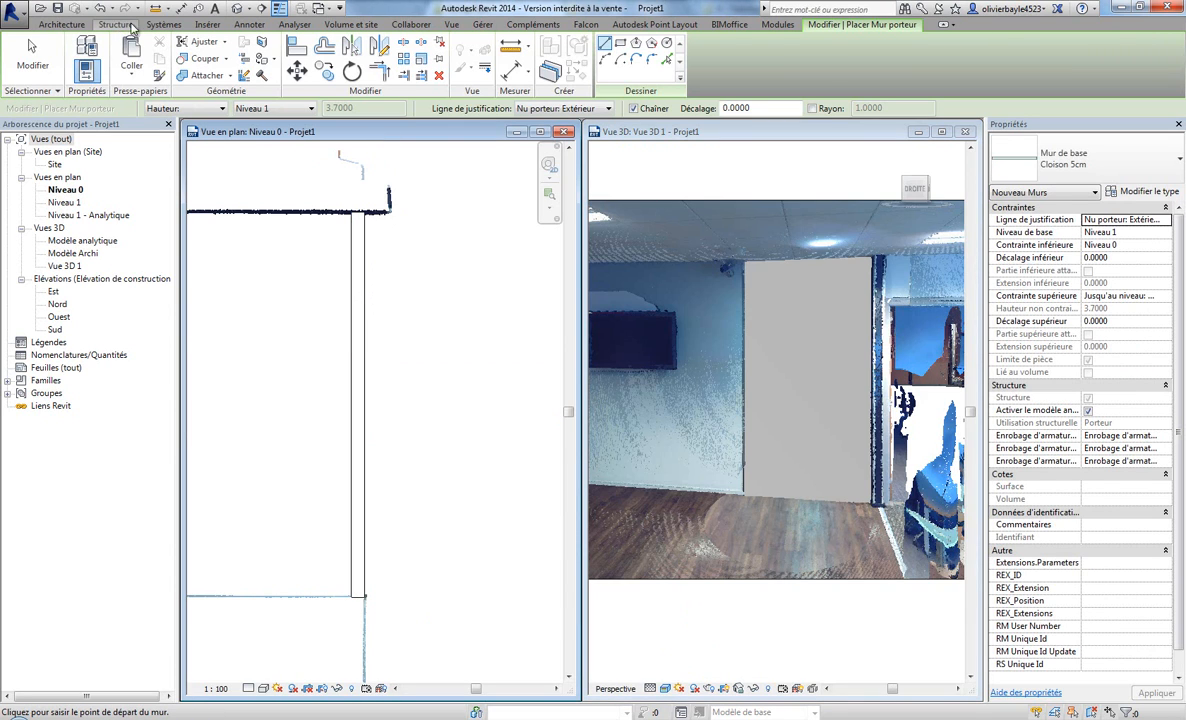
{"action": "left_click", "coordinate": [72, 26]}
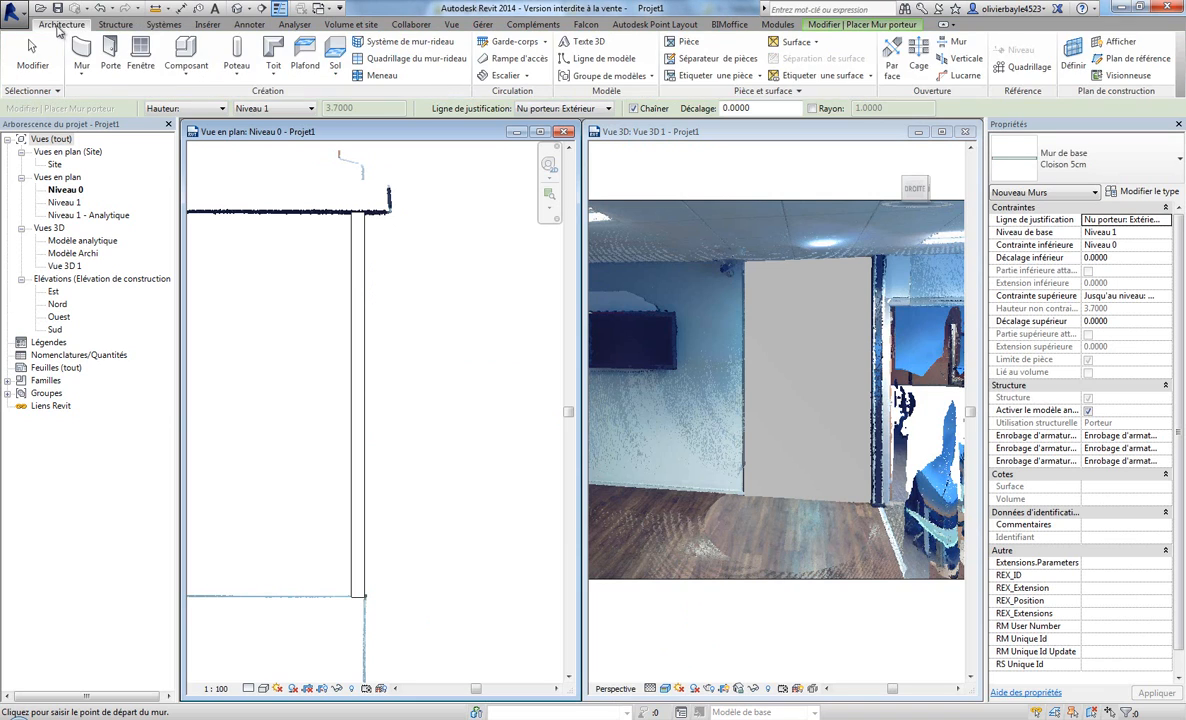
{"action": "left_click", "coordinate": [118, 52]}
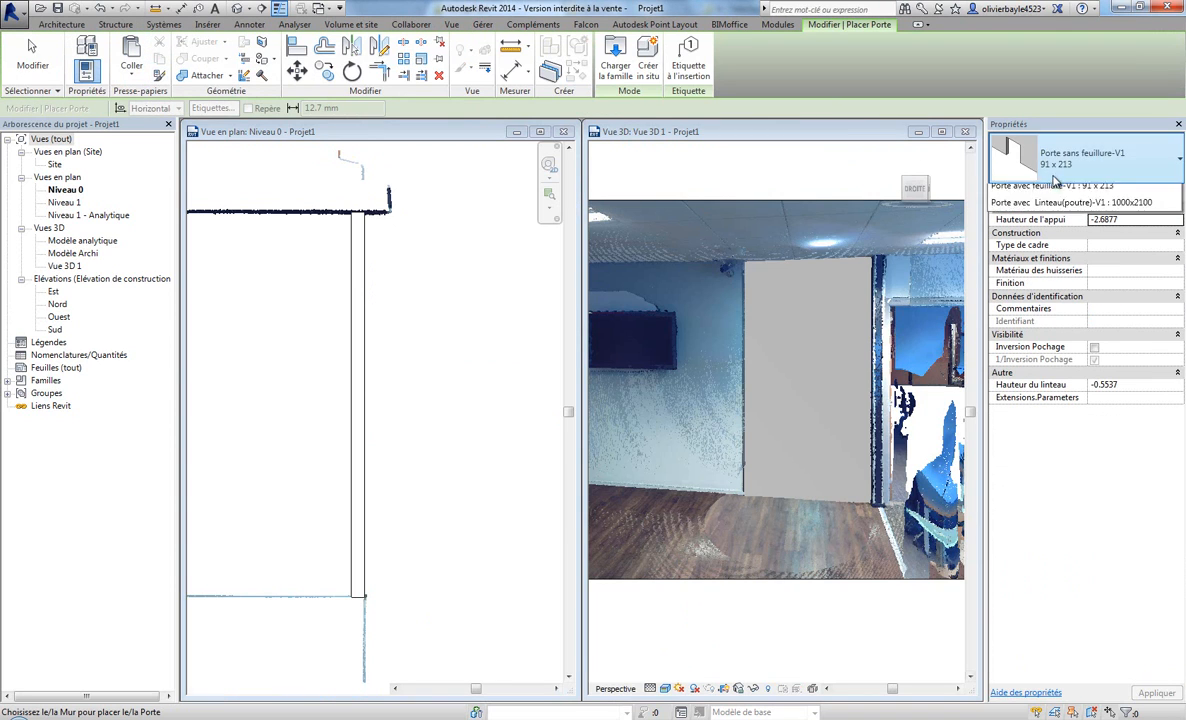
{"action": "left_click", "coordinate": [1080, 158]}
{"action": "scroll", "coordinate": [1060, 310], "scroll_direction": "up", "scroll_amount": 5}
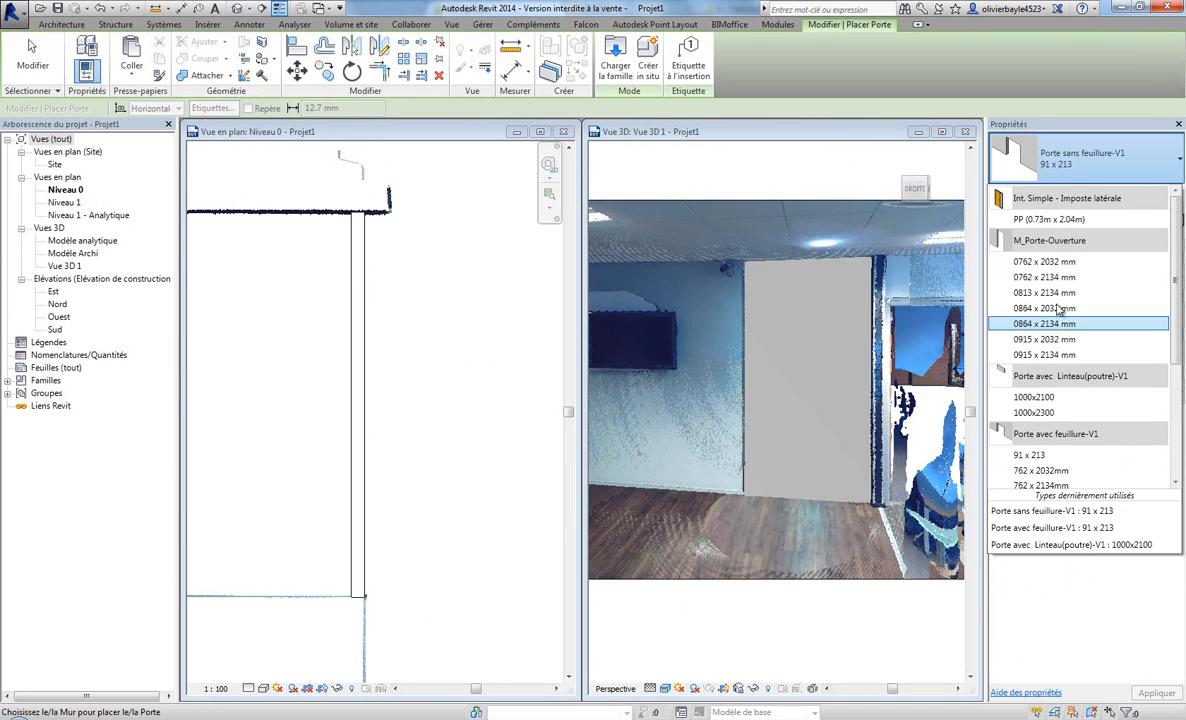
{"action": "left_click", "coordinate": [1046, 219]}
{"action": "left_click", "coordinate": [362, 378]}
Select the new door in Vue 3D 1 and set its 3D opening angle to 50°.
{"action": "left_click", "coordinate": [770, 360]}
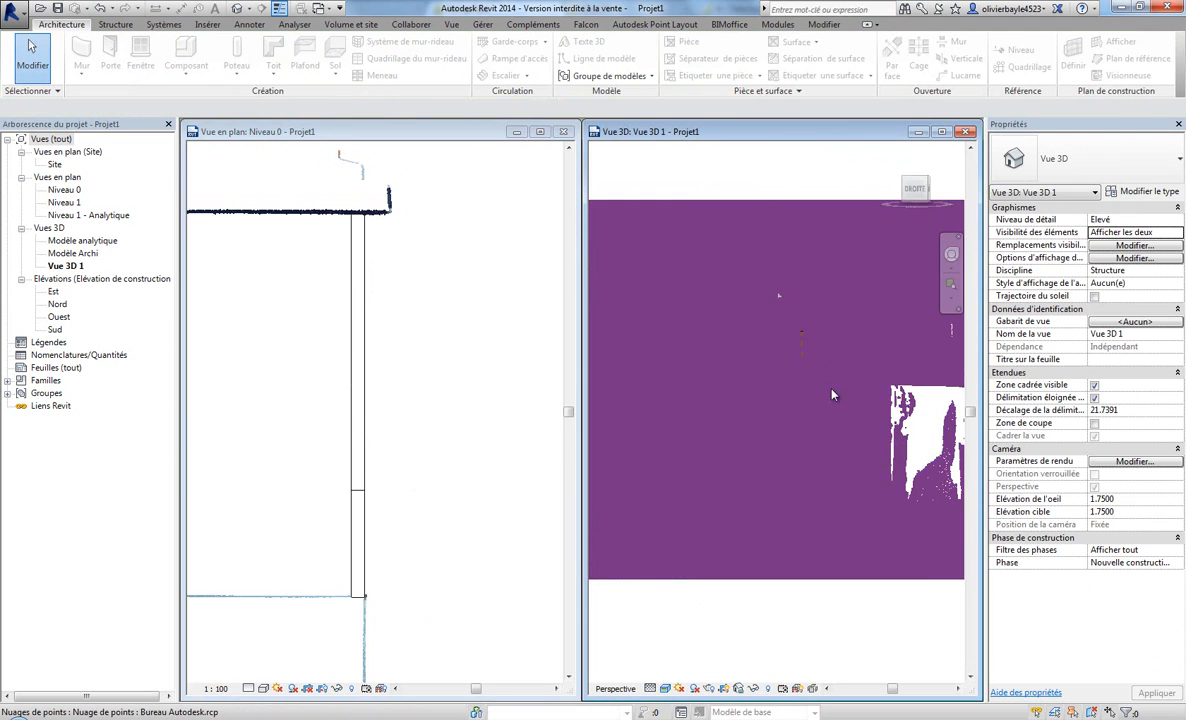
{"action": "left_click", "coordinate": [845, 438]}
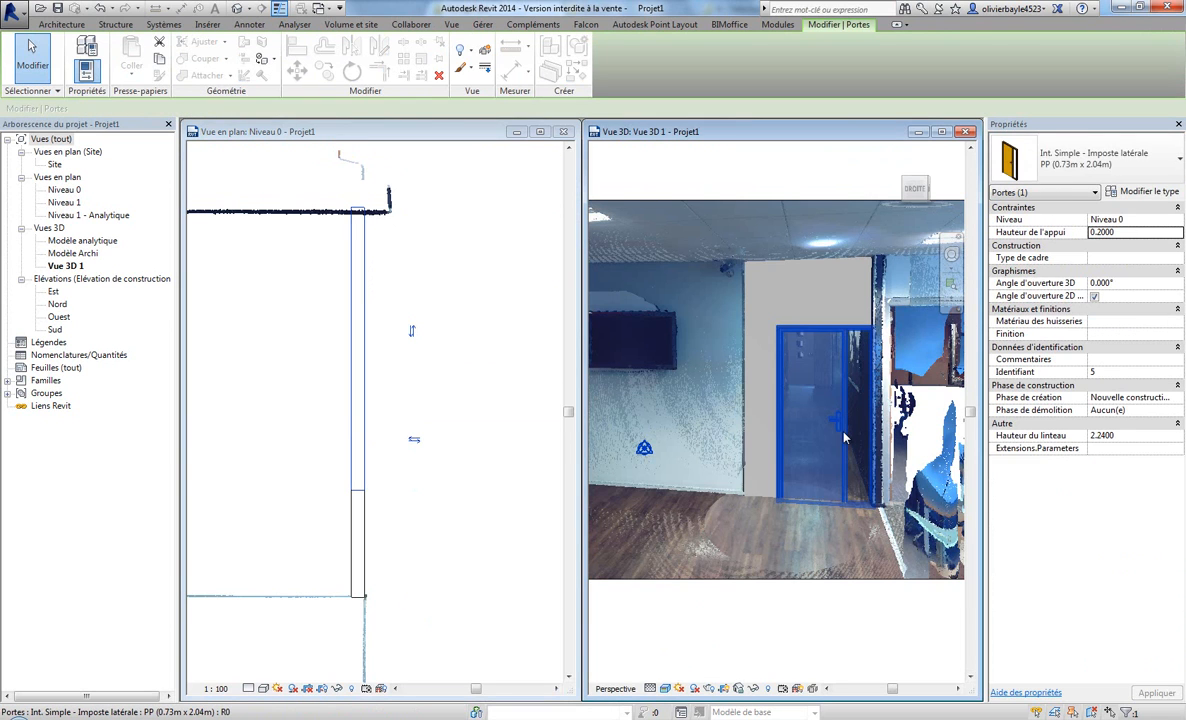
{"action": "left_click", "coordinate": [1133, 283]}
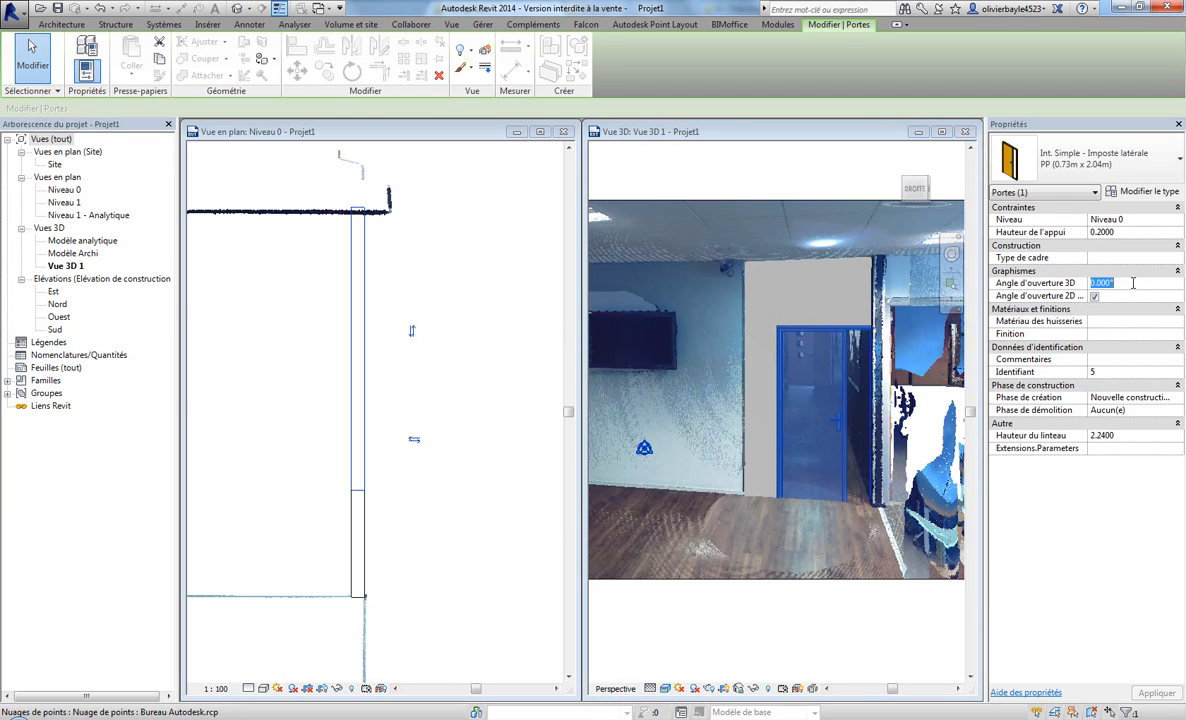
{"action": "type", "text": "50"}
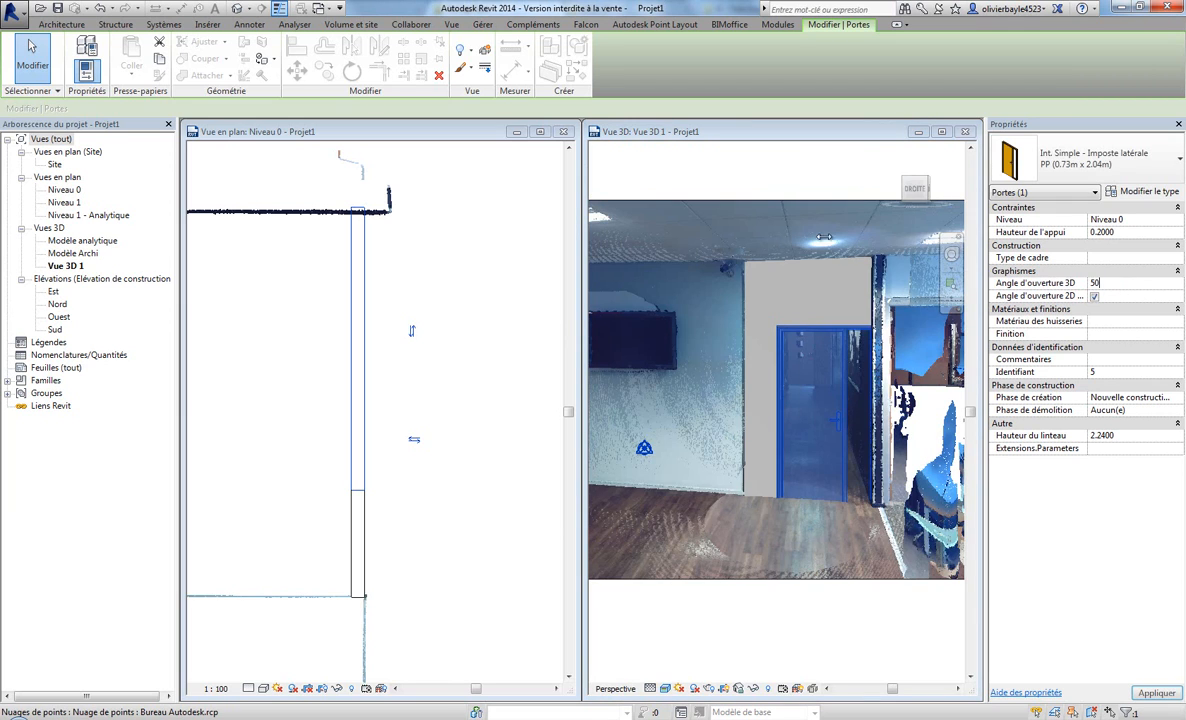
{"action": "key", "text": "Return"}
{"action": "left_click", "coordinate": [830, 190]}
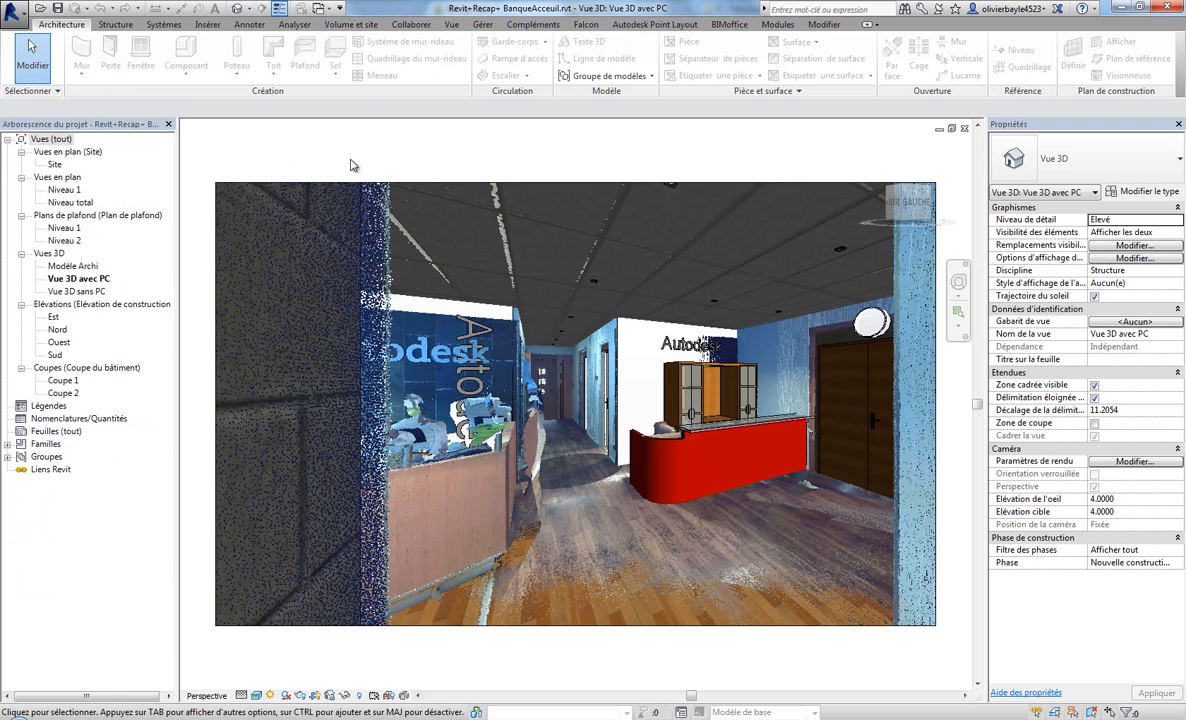
Turn off the display of point clouds in the Vue 3D avec PC view through its visibility/graphics overrides.
{"action": "key", "text": "v"}
{"action": "key", "text": "g"}
{"action": "left_click", "coordinate": [840, 287]}
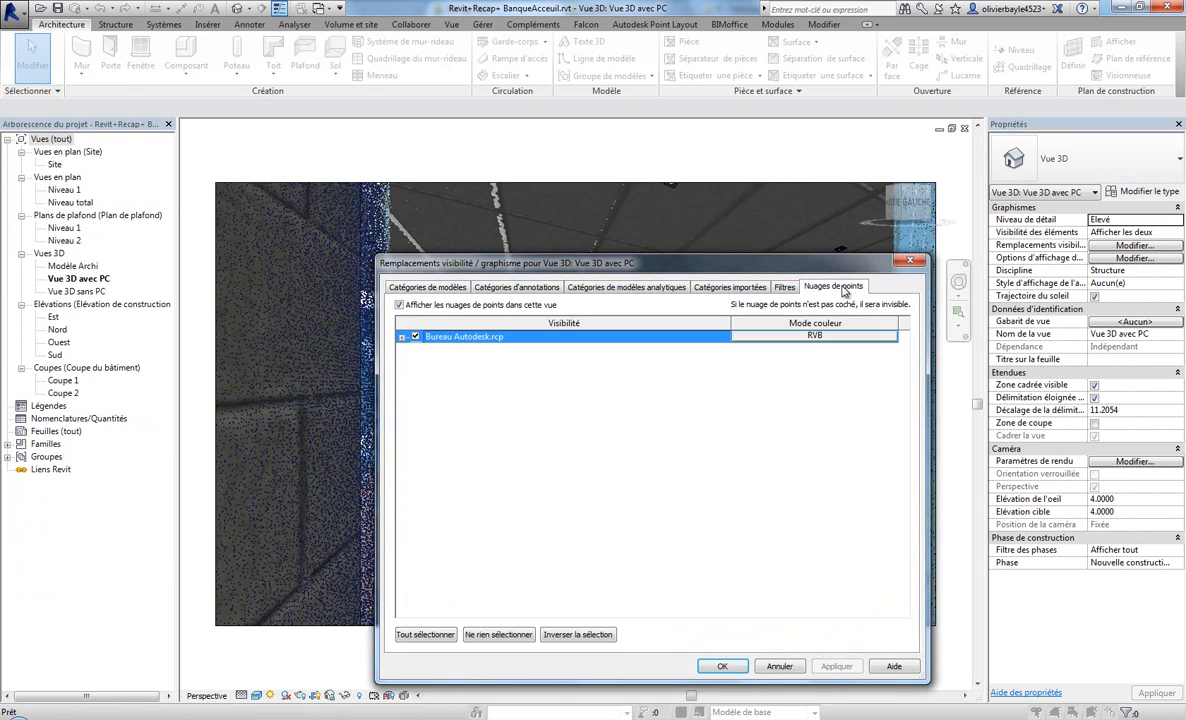
{"action": "left_click", "coordinate": [399, 305]}
{"action": "left_click", "coordinate": [722, 666]}
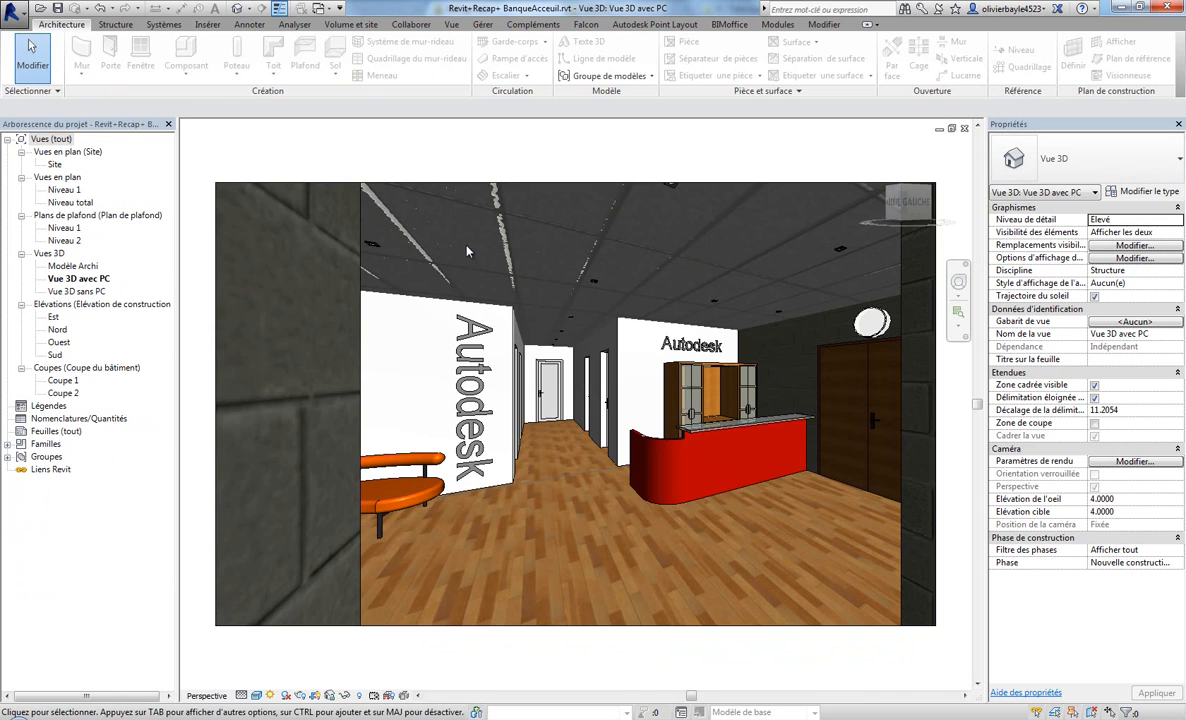